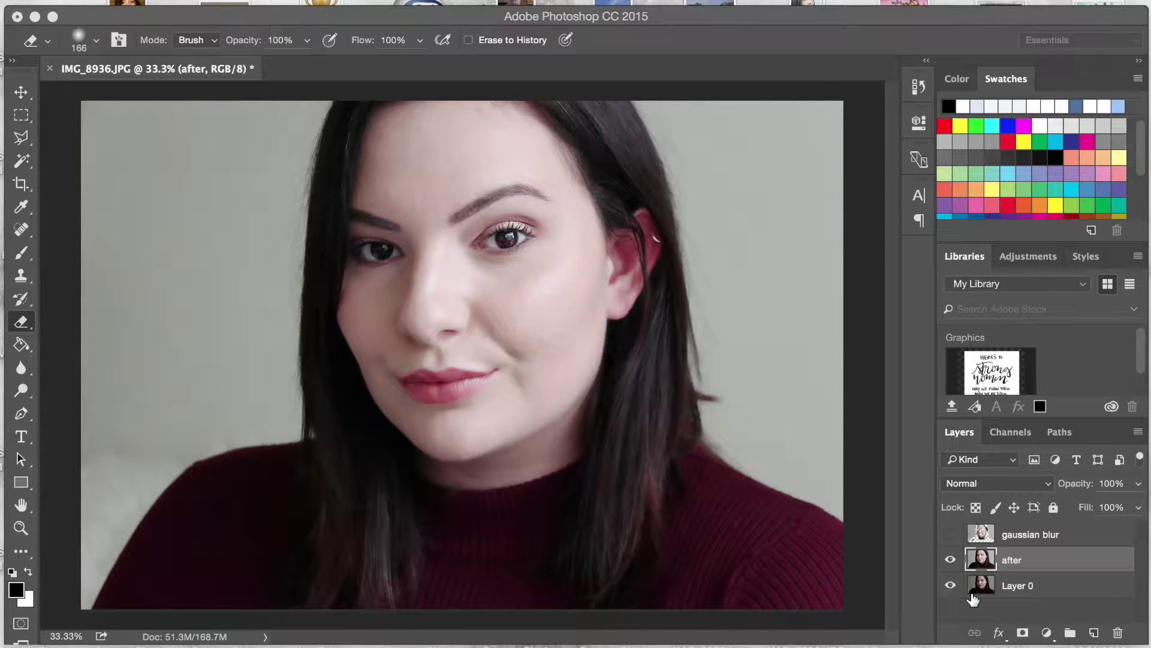
Step: Compare the portrait with and without the "after" layer, and preview the "gaussian blur" layer
{"action": "left_click", "coordinate": [950, 559]}
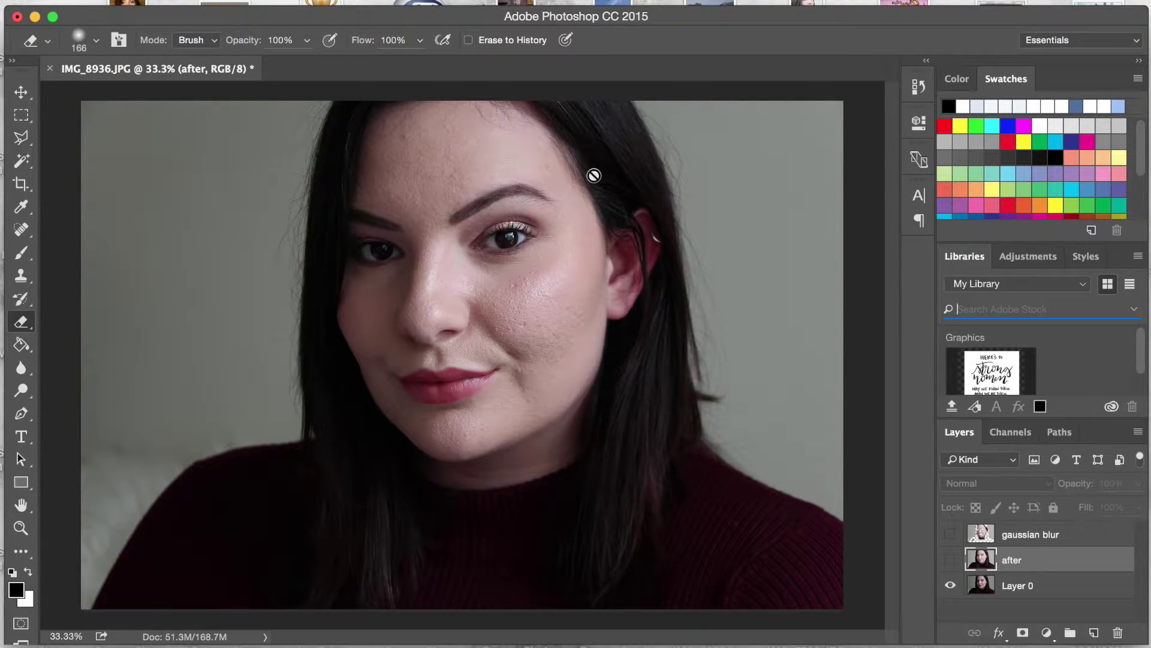
{"action": "left_click", "coordinate": [951, 560]}
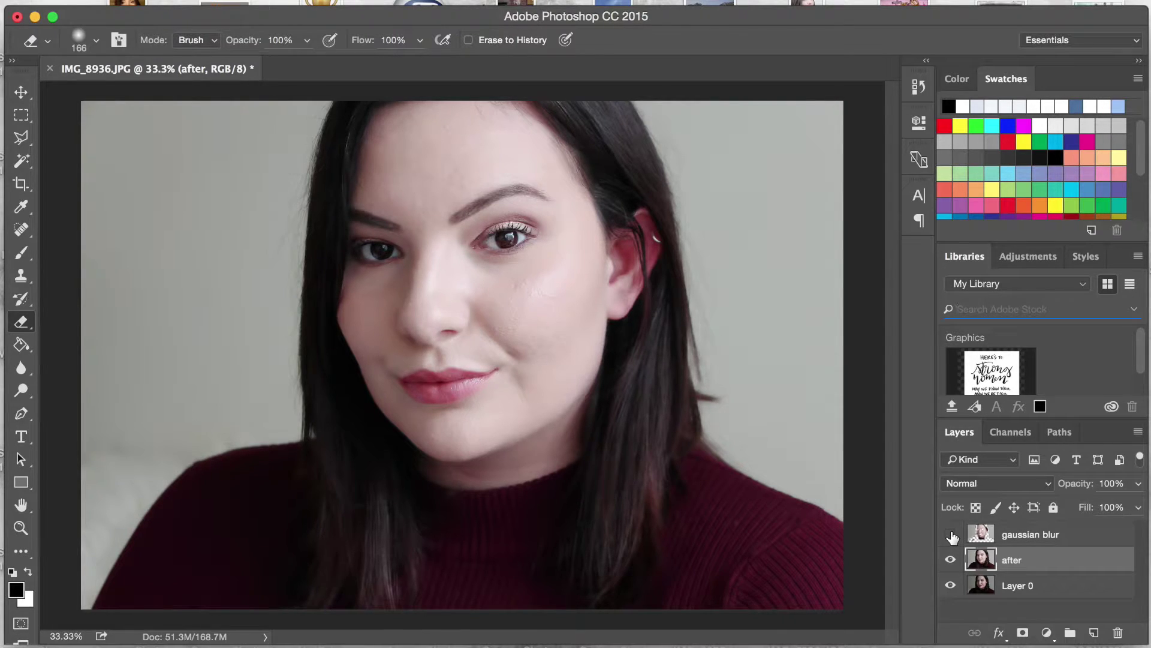
{"action": "left_click", "coordinate": [952, 535]}
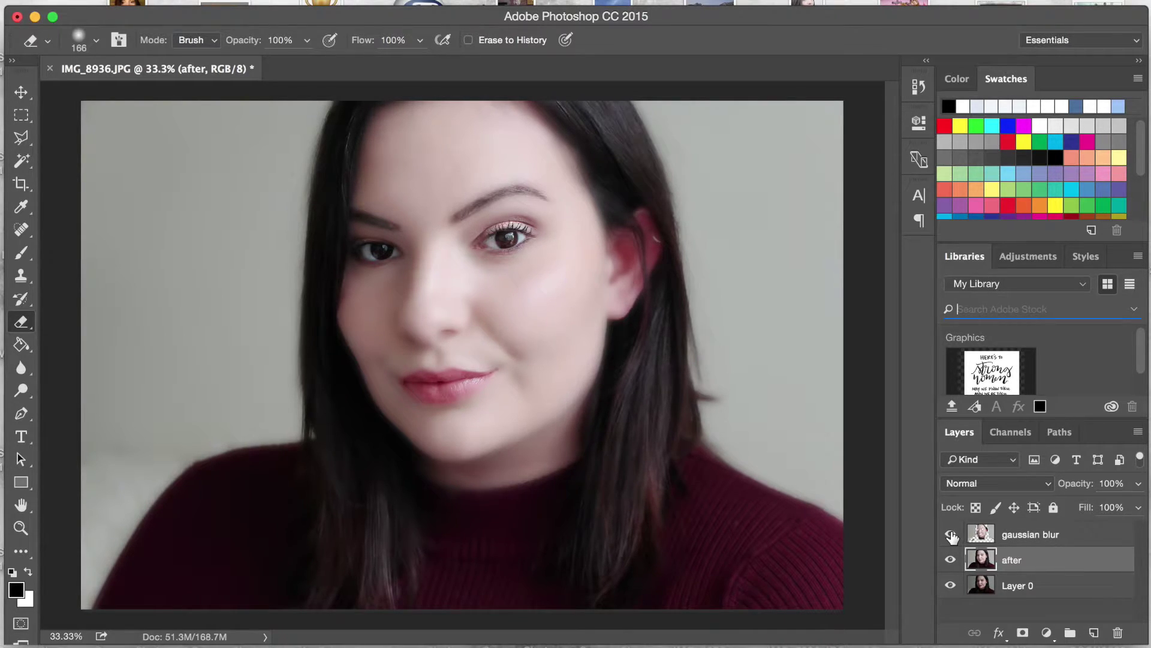
{"action": "left_click", "coordinate": [951, 534]}
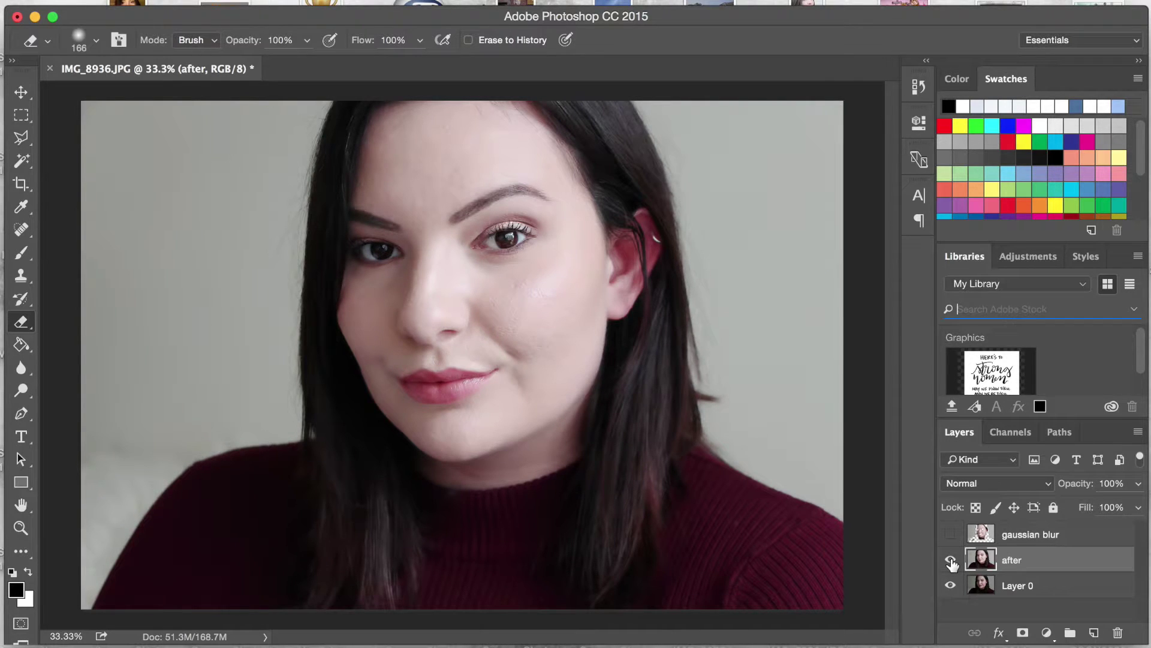
Step: Toggle the "after" layer's visibility to compare before and after, leaving it hidden so only Layer 0 shows
{"action": "left_click", "coordinate": [951, 559]}
{"action": "left_click", "coordinate": [950, 560]}
{"action": "left_click", "coordinate": [950, 560]}
{"action": "left_click", "coordinate": [950, 560]}
{"action": "left_click", "coordinate": [950, 559]}
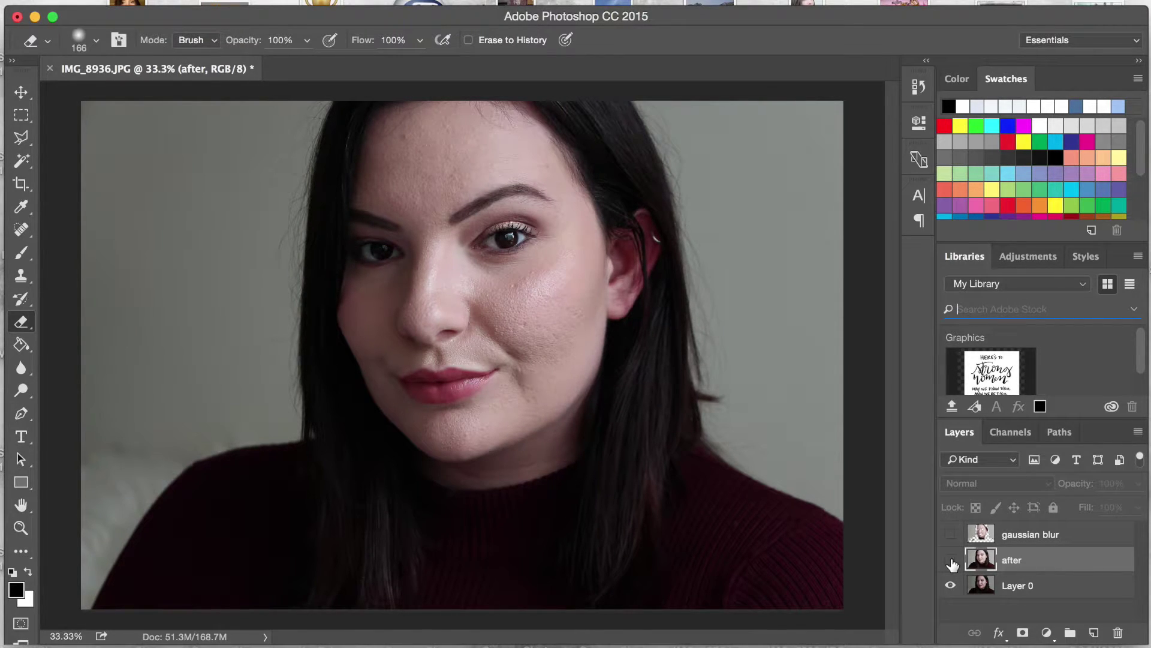
{"action": "left_click", "coordinate": [952, 561]}
{"action": "left_click", "coordinate": [952, 564]}
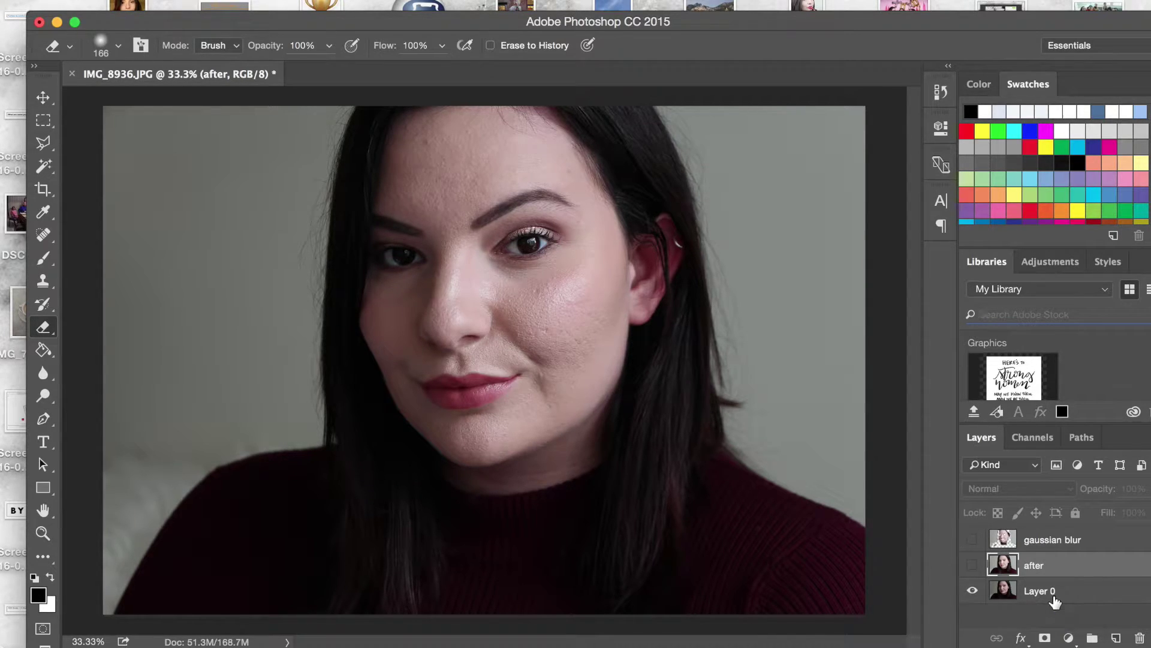
Step: Duplicate Layer 0, the original portrait layer
{"action": "left_click", "coordinate": [1054, 601]}
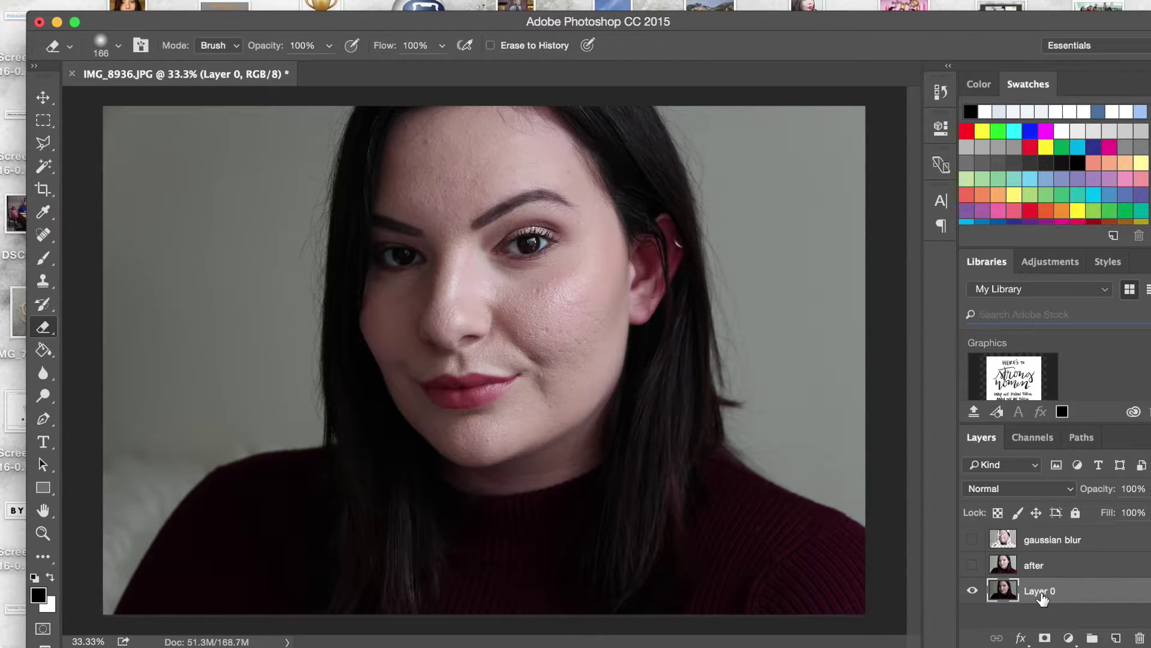
{"action": "left_click", "coordinate": [1045, 575]}
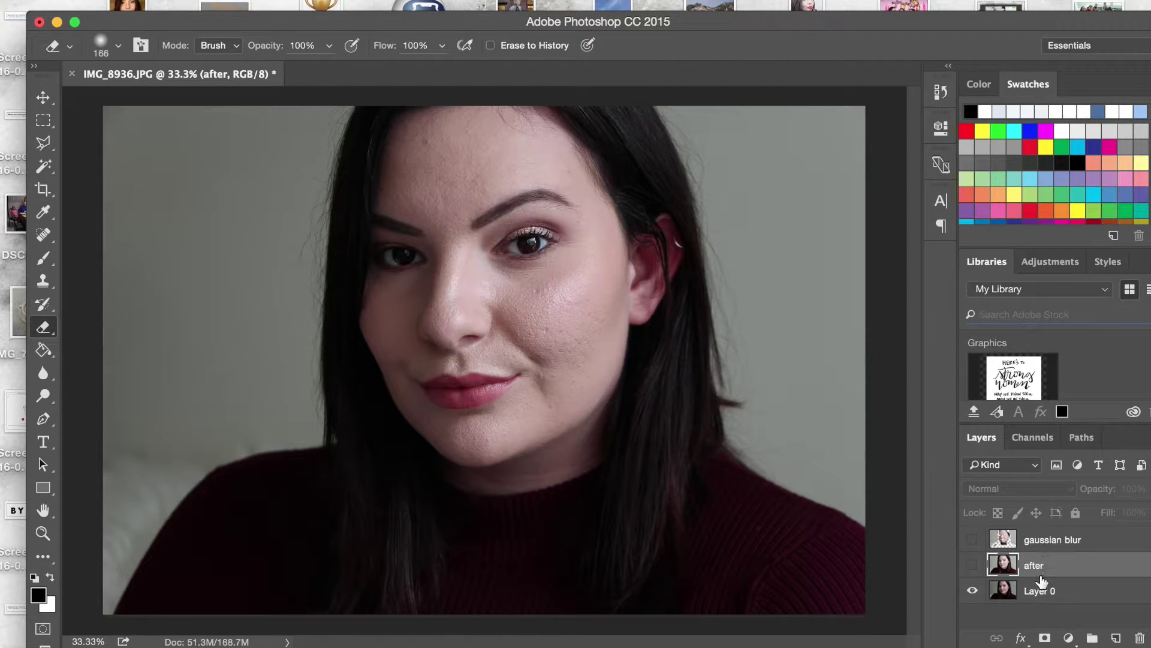
{"action": "left_click", "coordinate": [1047, 597]}
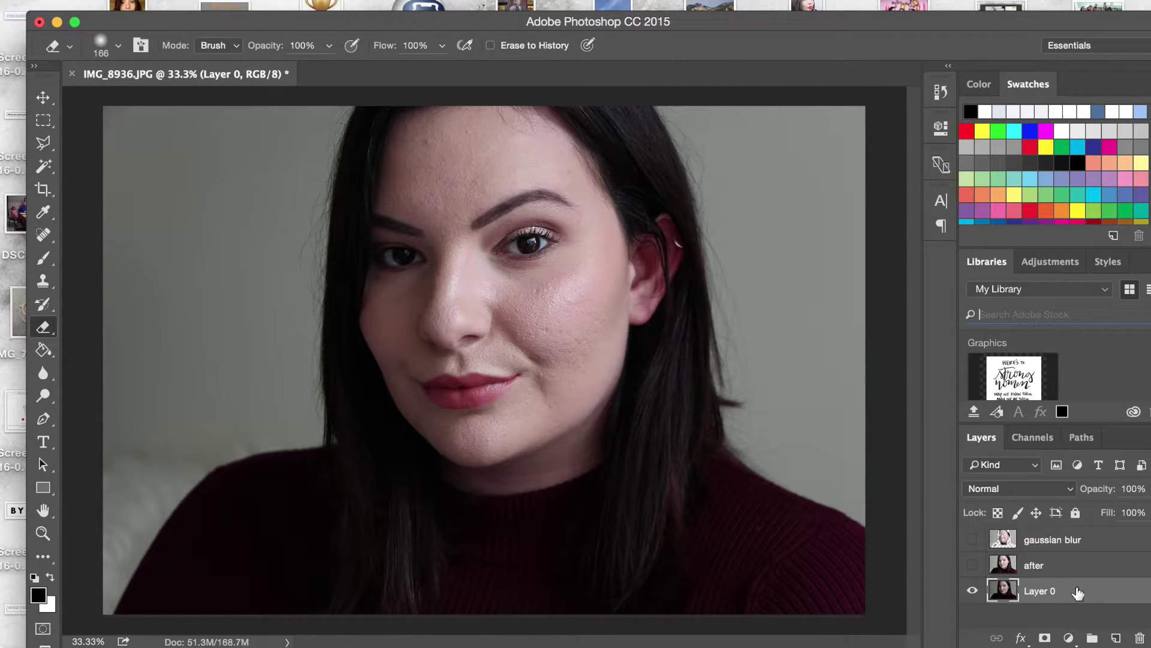
{"action": "key", "text": "super+j"}
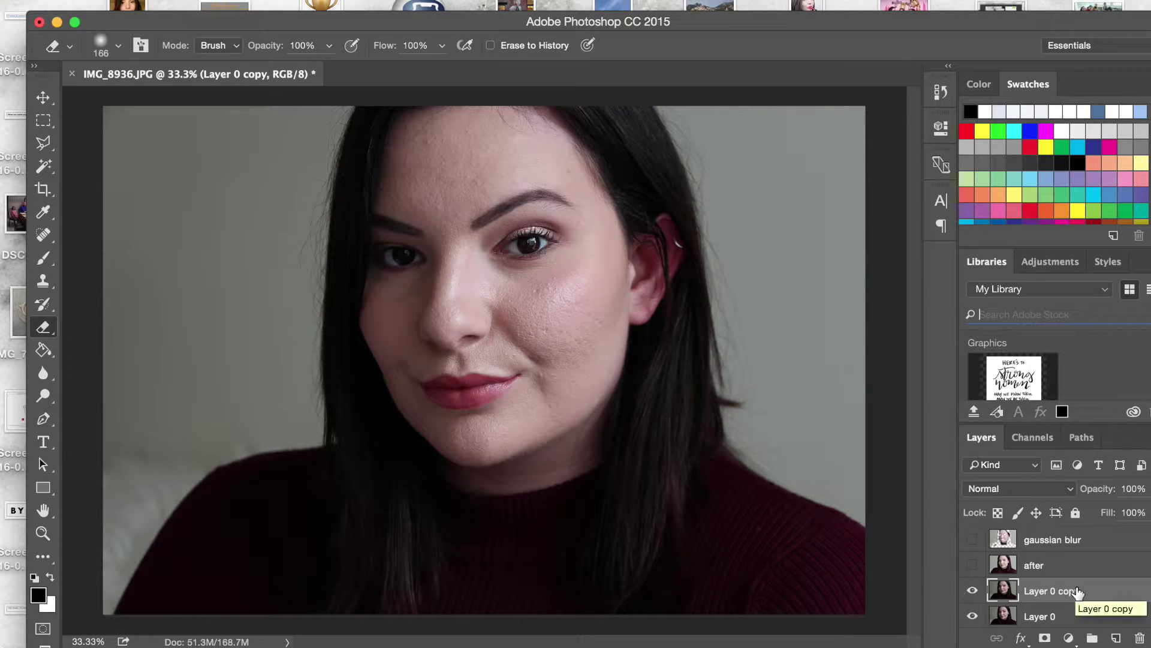
{"action": "left_click", "coordinate": [973, 591]}
{"action": "left_click", "coordinate": [973, 591]}
{"action": "left_click_drag", "start_coordinate": [1109, 602], "coordinate": [1119, 640]}
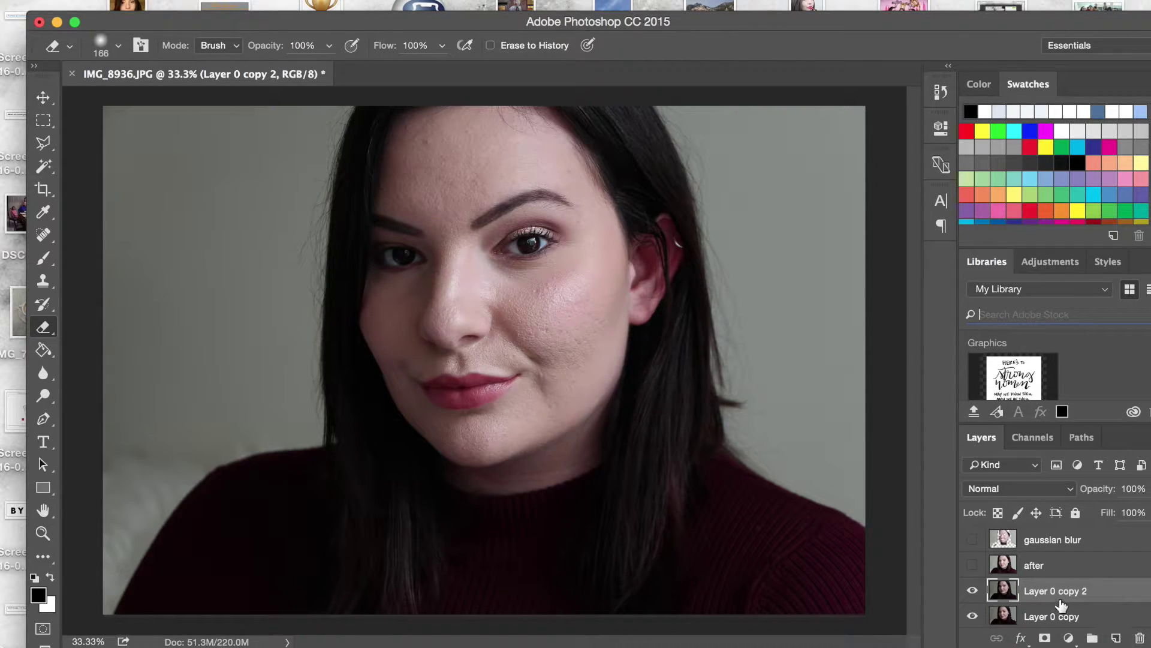
{"action": "key", "text": "super+z"}
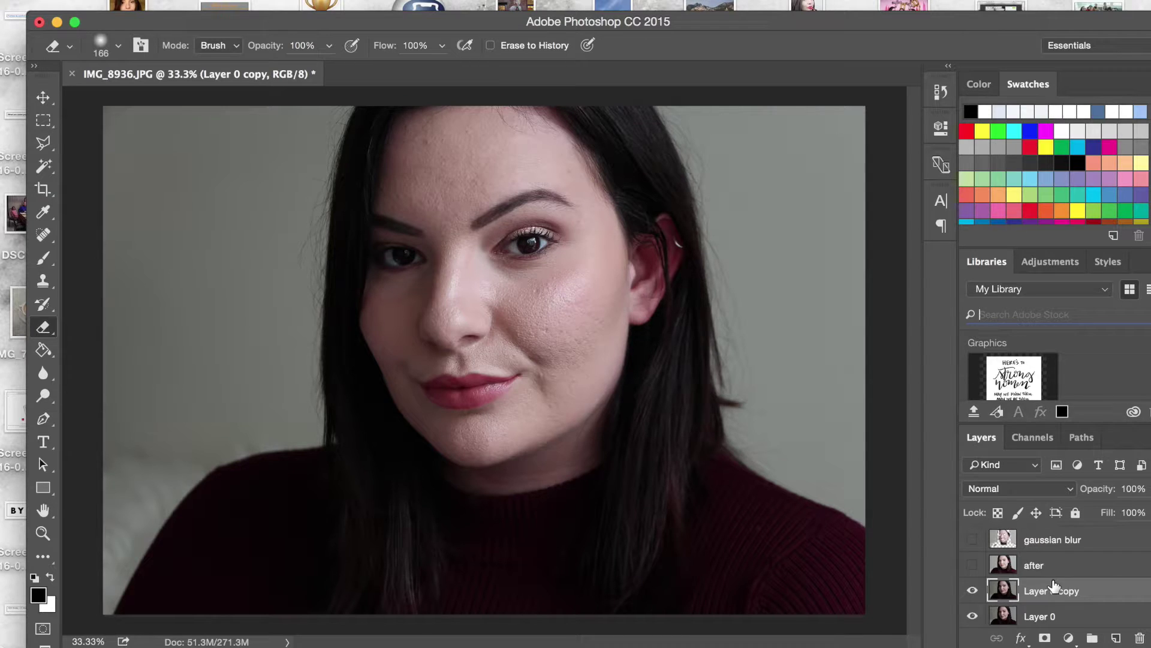
{"action": "left_click", "coordinate": [1116, 637]}
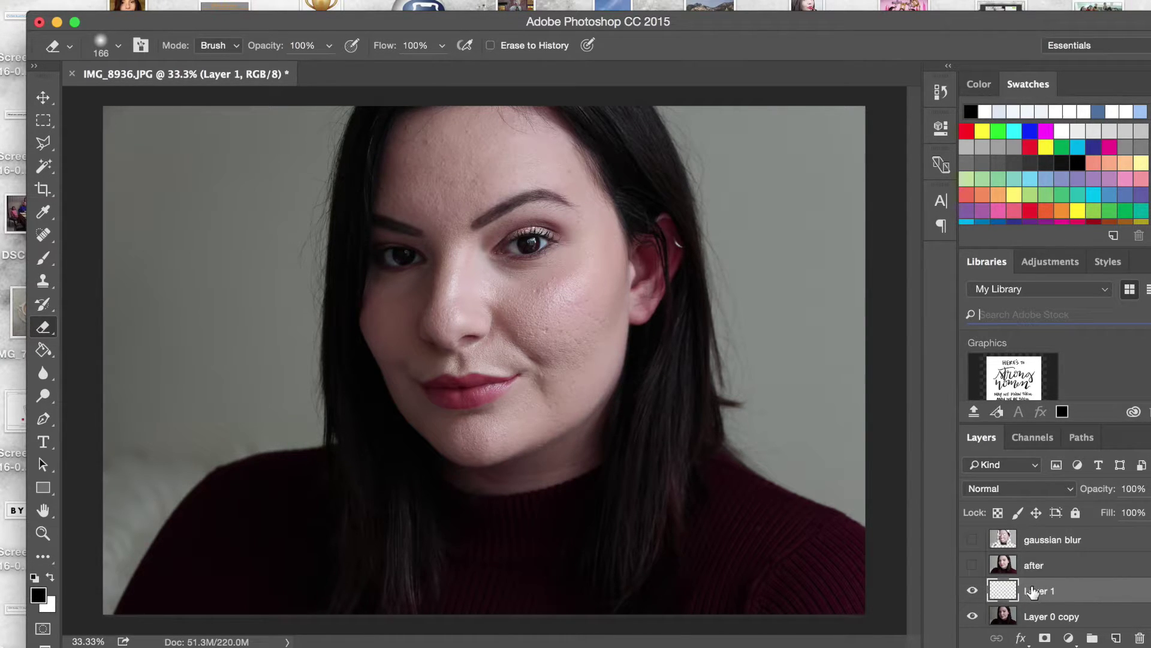
{"action": "key", "text": "Delete"}
Step: Rename the duplicate of Layer 0 as "contrast"
{"action": "double_click", "coordinate": [1062, 592]}
{"action": "type", "text": "contrast"}
{"action": "key", "text": "Return"}
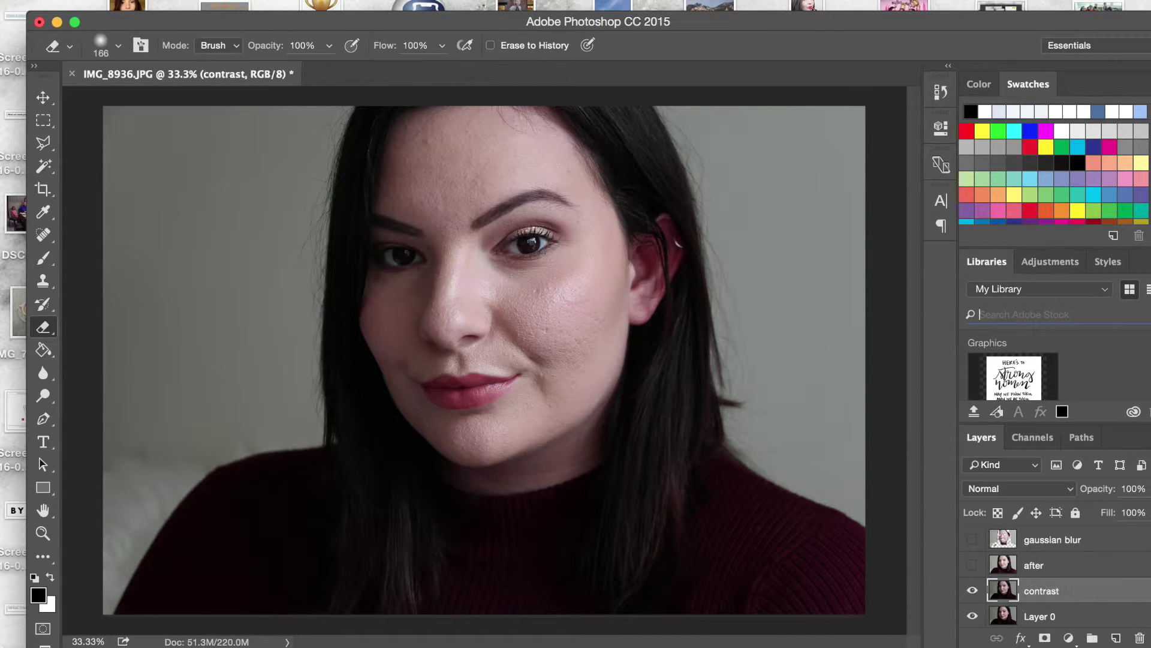
Step: Apply a Brightness/Contrast adjustment to the "contrast" layer with contrast at -50, comparing the preview before accepting
{"action": "left_click", "coordinate": [209, 0]}
{"action": "mouse_move", "coordinate": [252, 18]}
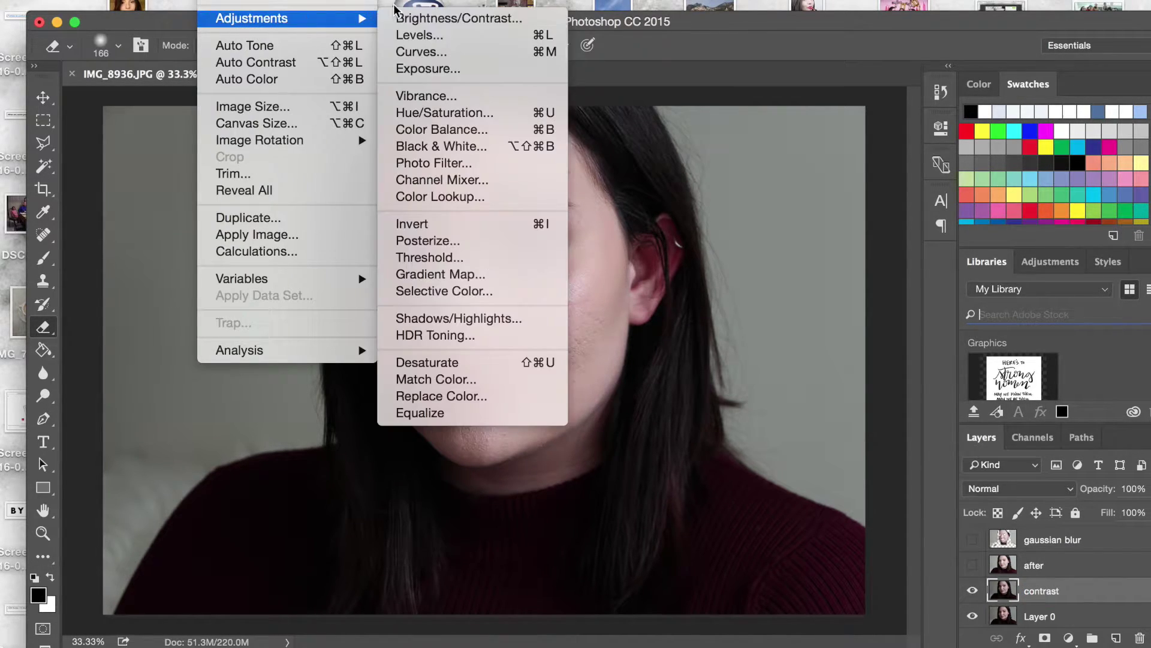
{"action": "left_click", "coordinate": [420, 18]}
{"action": "left_click_drag", "start_coordinate": [898, 244], "coordinate": [825, 243]}
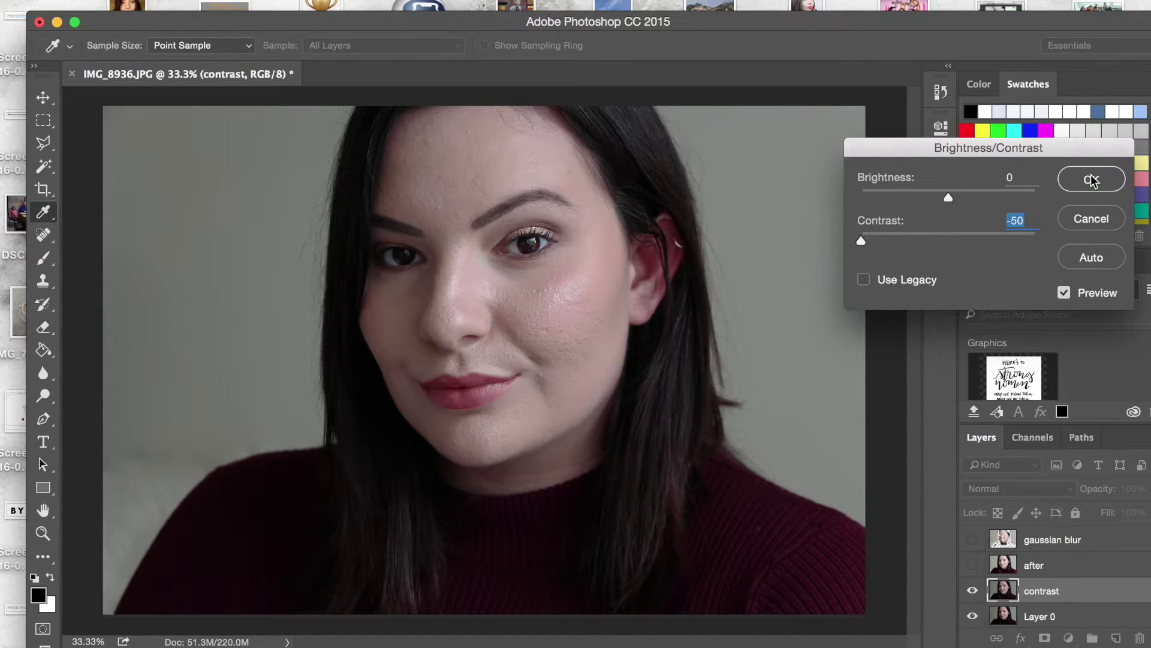
{"action": "left_click", "coordinate": [1064, 293]}
{"action": "left_click", "coordinate": [1064, 293]}
{"action": "left_click", "coordinate": [1064, 292]}
{"action": "left_click", "coordinate": [1064, 293]}
{"action": "left_click", "coordinate": [1064, 293]}
{"action": "left_click", "coordinate": [1102, 188]}
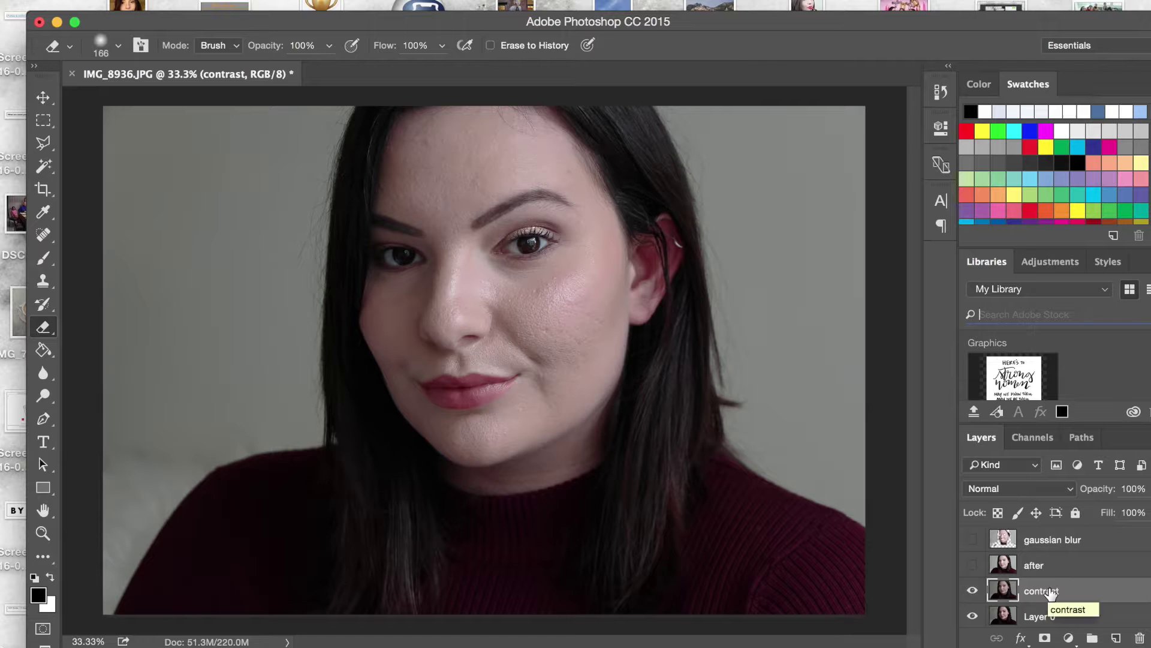
Step: Duplicate the "contrast" layer and rename the copy as "curves"
{"action": "left_click", "coordinate": [1042, 617]}
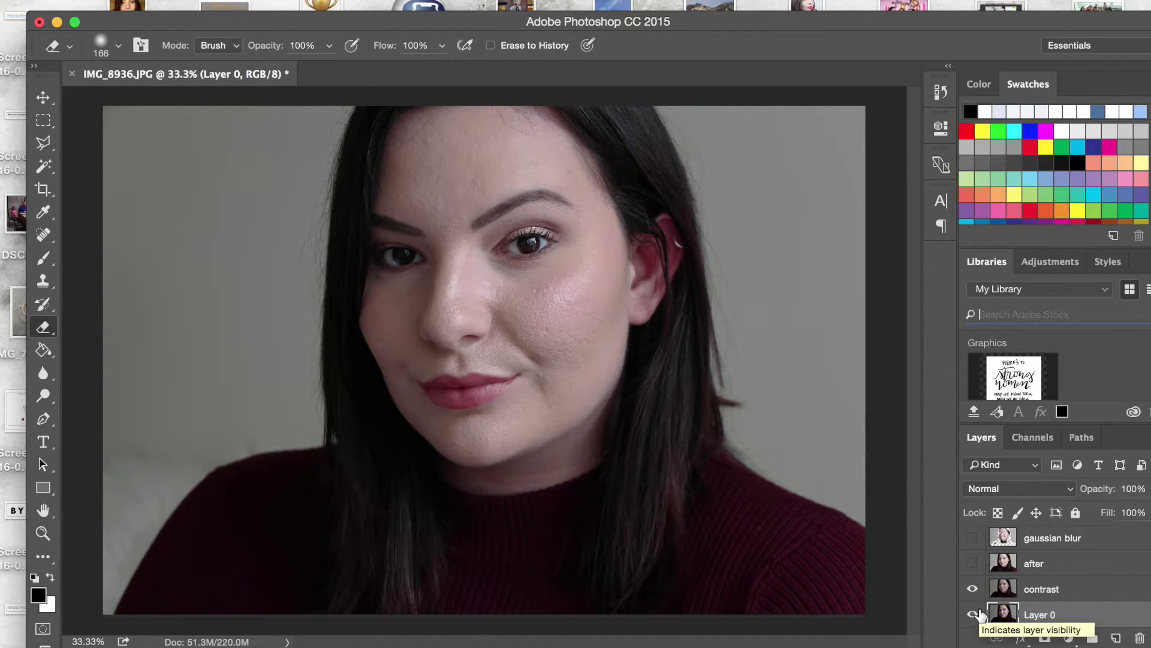
{"action": "left_click", "coordinate": [1044, 591]}
{"action": "mouse_move", "coordinate": [1044, 591]}
{"action": "left_mouse_down"}
{"action": "mouse_move", "coordinate": [1071, 637]}
{"action": "mouse_move", "coordinate": [1117, 638]}
{"action": "left_mouse_up"}
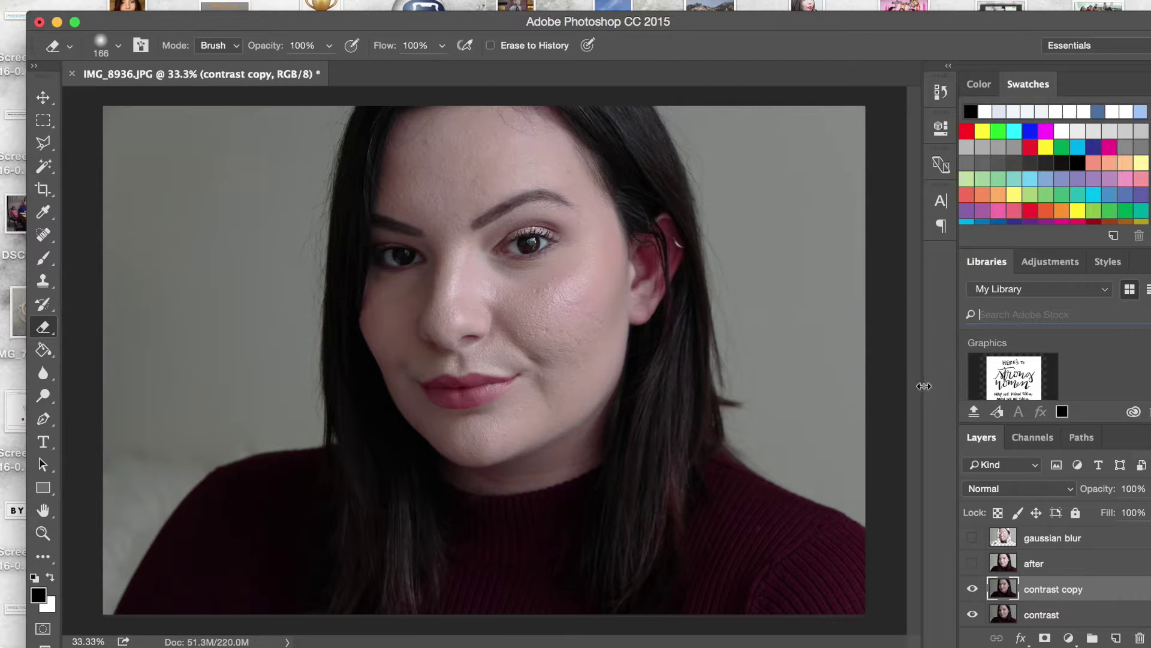
{"action": "double_click", "coordinate": [1054, 590]}
{"action": "type", "text": "curves"}
{"action": "key", "text": "Return"}
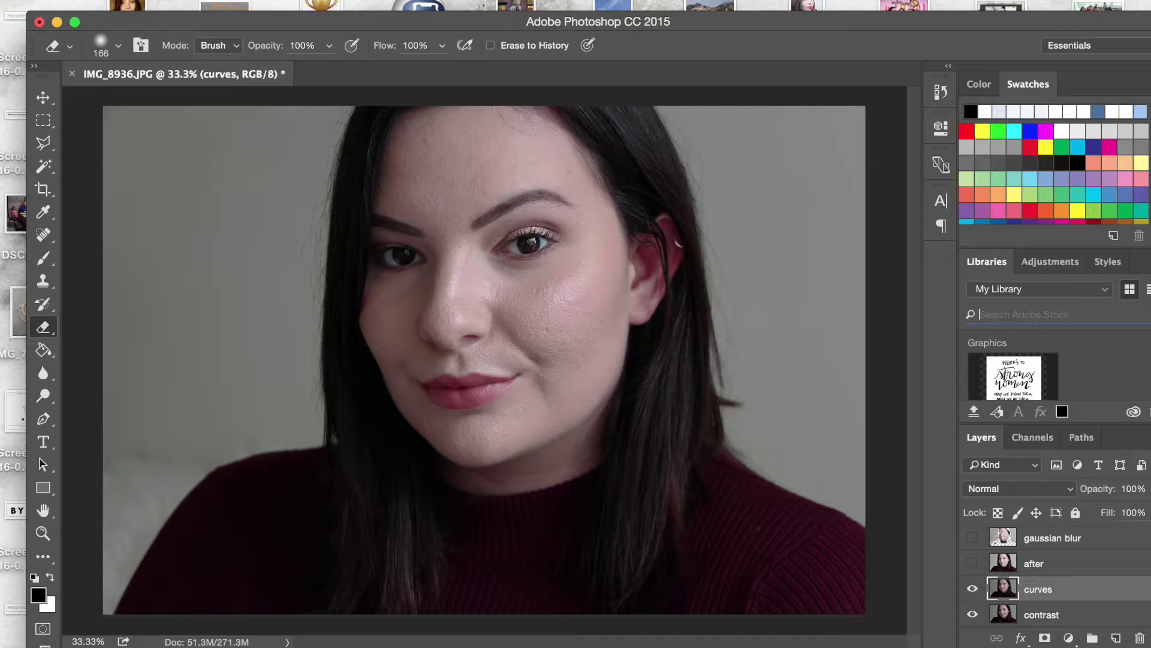
{"action": "left_click", "coordinate": [214, 0]}
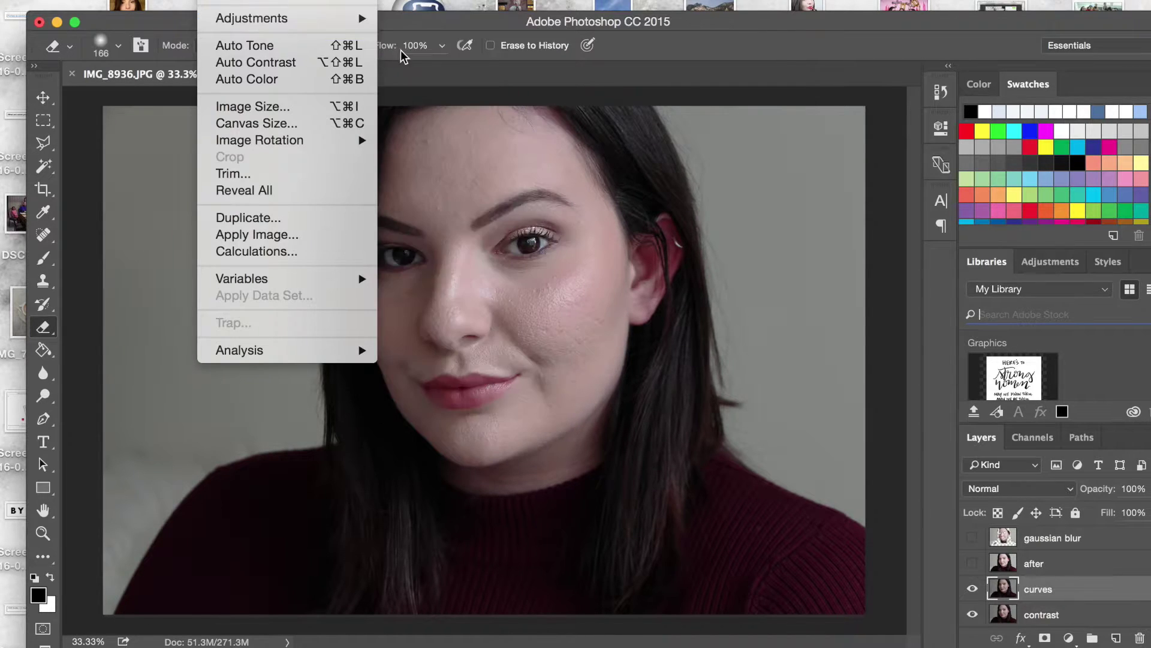
{"action": "mouse_move", "coordinate": [370, 20]}
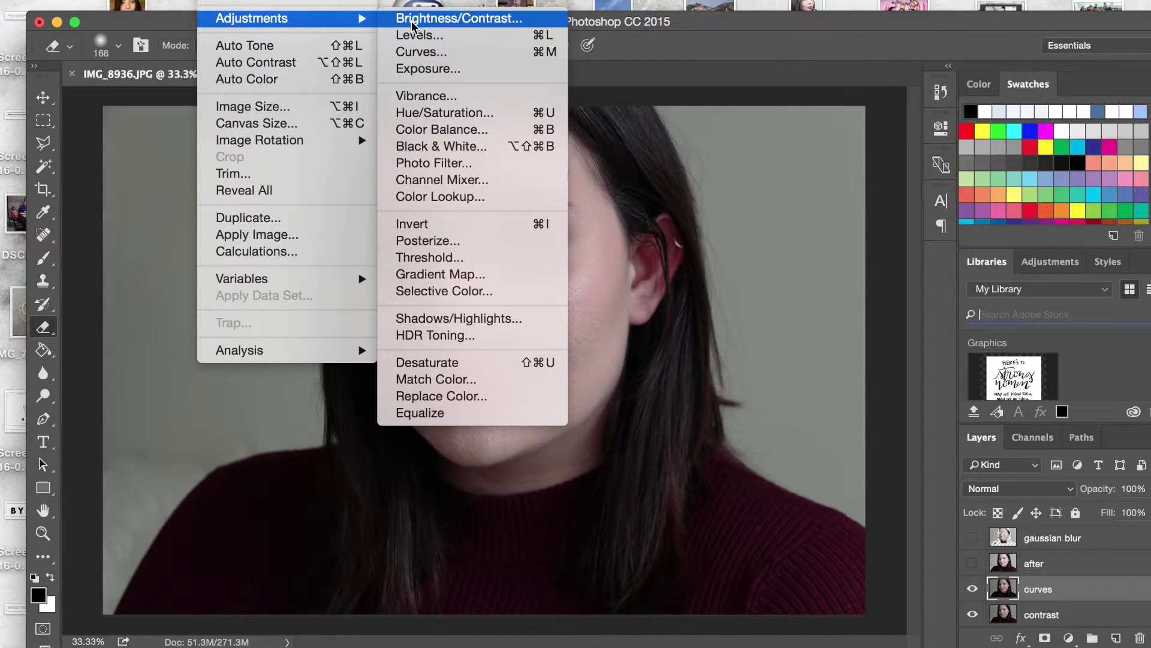
{"action": "left_click", "coordinate": [420, 52]}
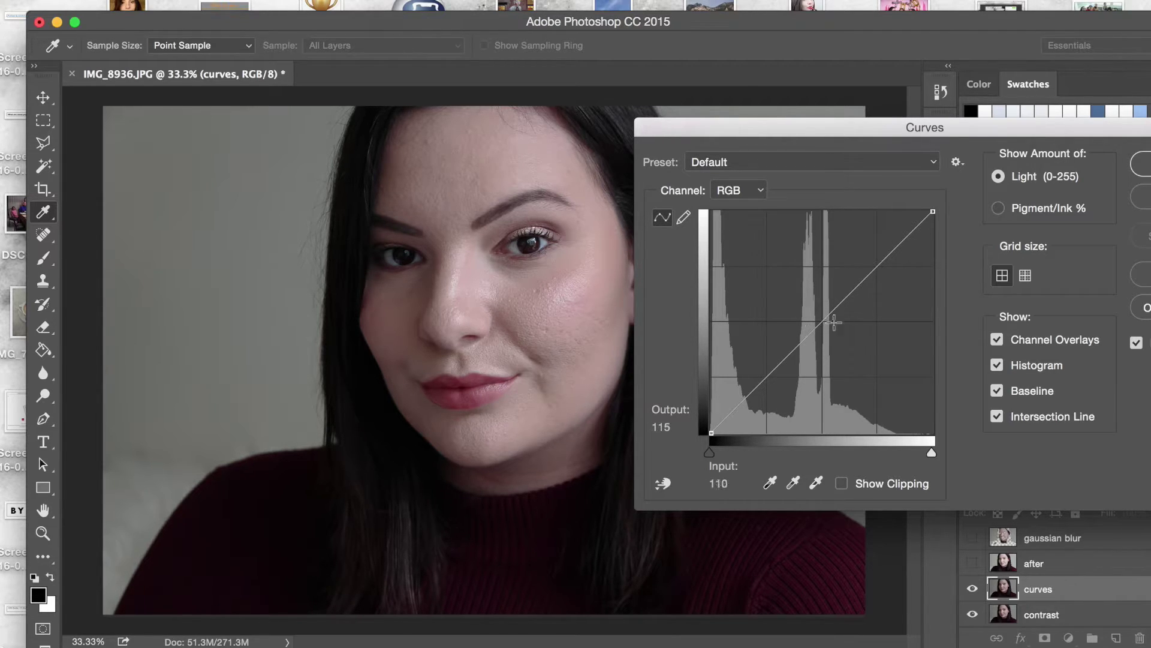
{"action": "mouse_move", "coordinate": [881, 251]}
{"action": "left_mouse_down"}
{"action": "mouse_move", "coordinate": [838, 225]}
{"action": "mouse_move", "coordinate": [866, 226]}
{"action": "mouse_move", "coordinate": [887, 253]}
{"action": "left_mouse_up"}
{"action": "left_click_drag", "start_coordinate": [789, 359], "coordinate": [755, 394]}
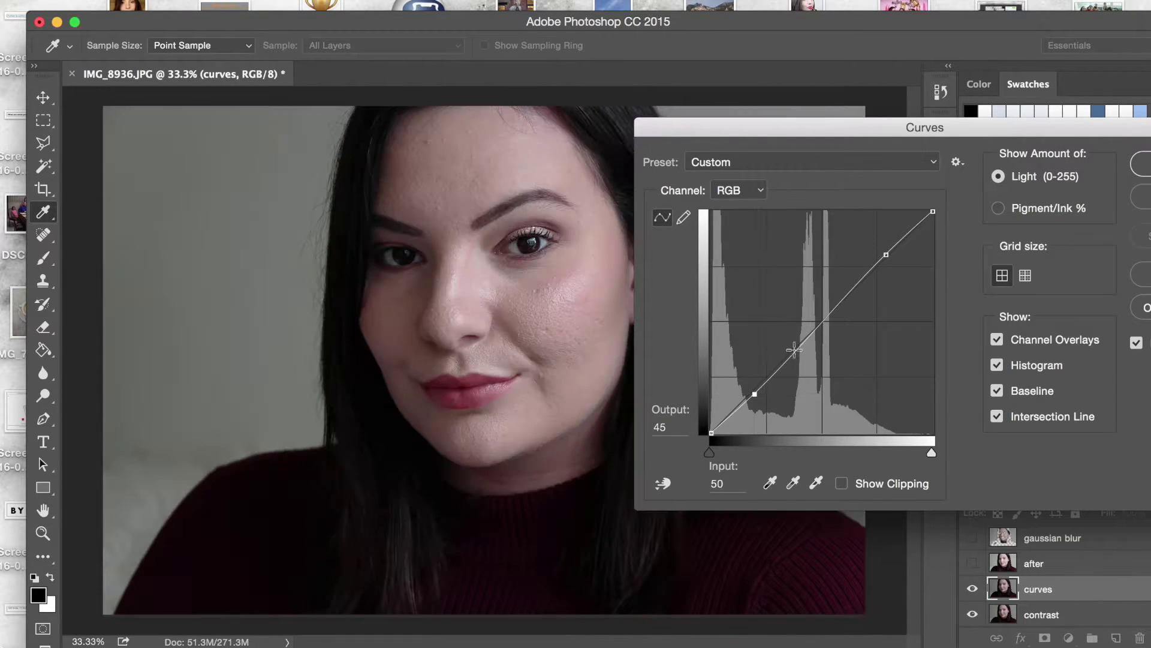
{"action": "mouse_move", "coordinate": [809, 335]}
{"action": "left_mouse_down"}
{"action": "mouse_move", "coordinate": [851, 361]}
{"action": "mouse_move", "coordinate": [770, 311]}
{"action": "mouse_move", "coordinate": [807, 352]}
{"action": "left_mouse_up"}
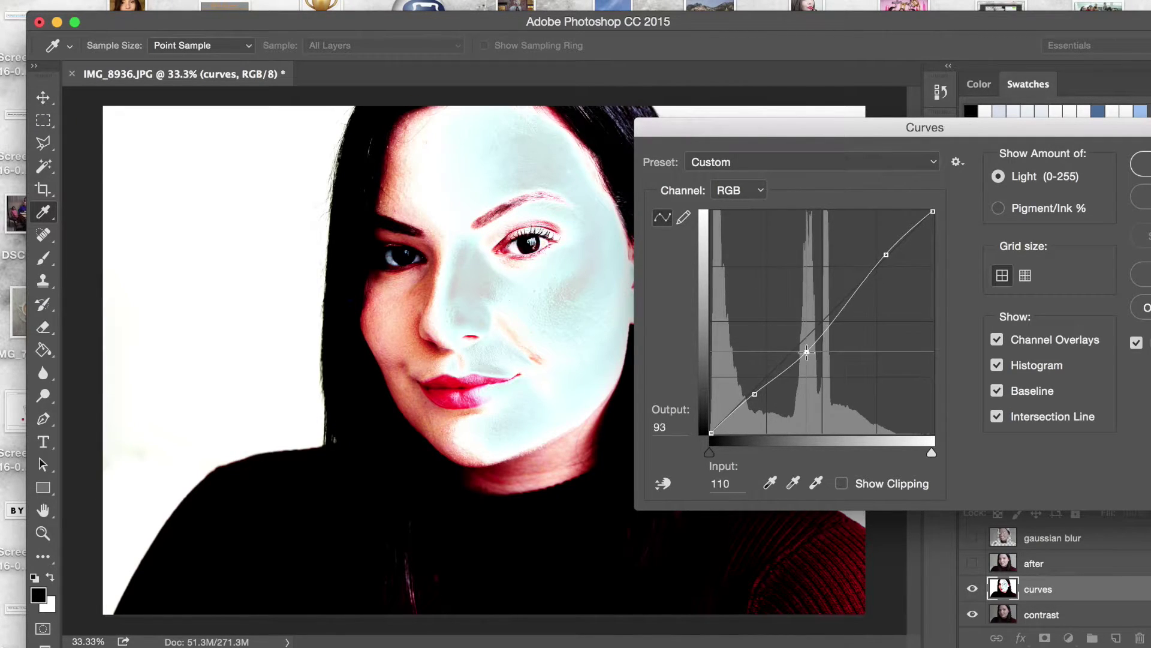
{"action": "key", "text": "Escape"}
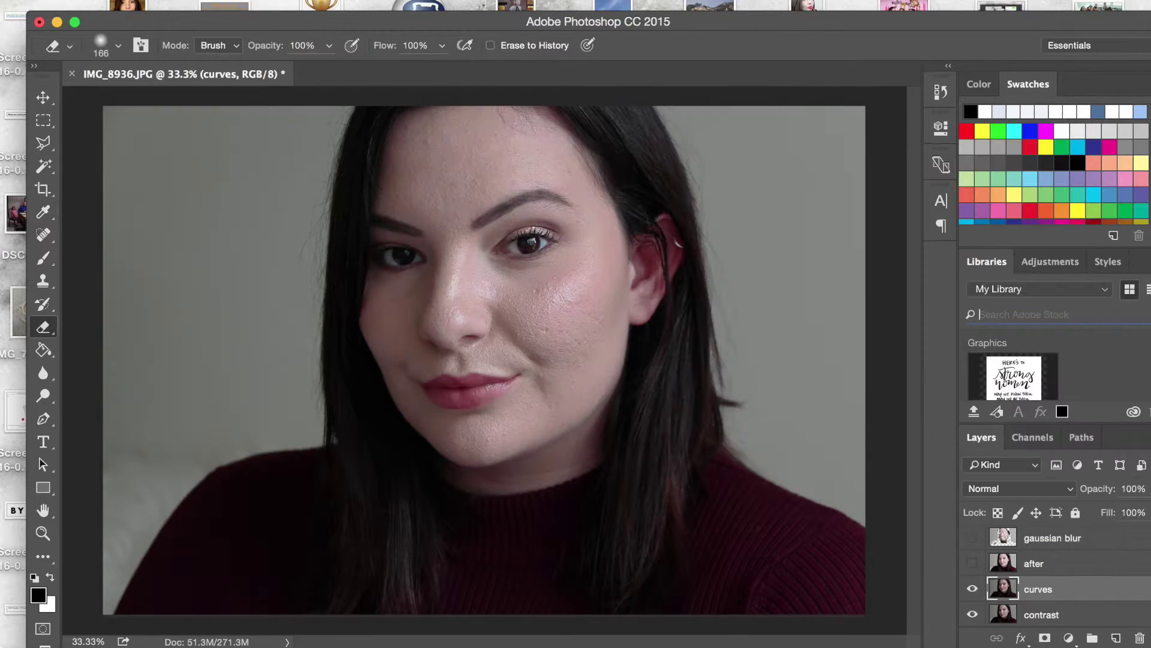
Step: Brighten the "curves" layer with a Curves adjustment, raising an RGB point at input 185 to output 223
{"action": "left_click", "coordinate": [219, 0]}
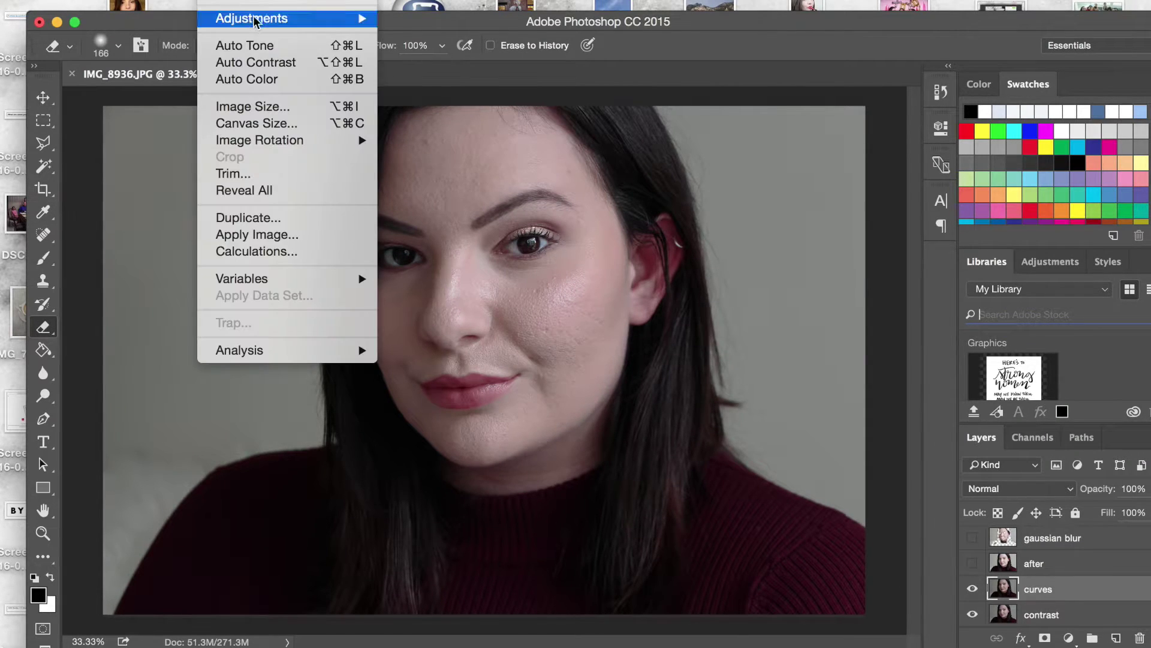
{"action": "mouse_move", "coordinate": [252, 18]}
{"action": "left_click", "coordinate": [412, 52]}
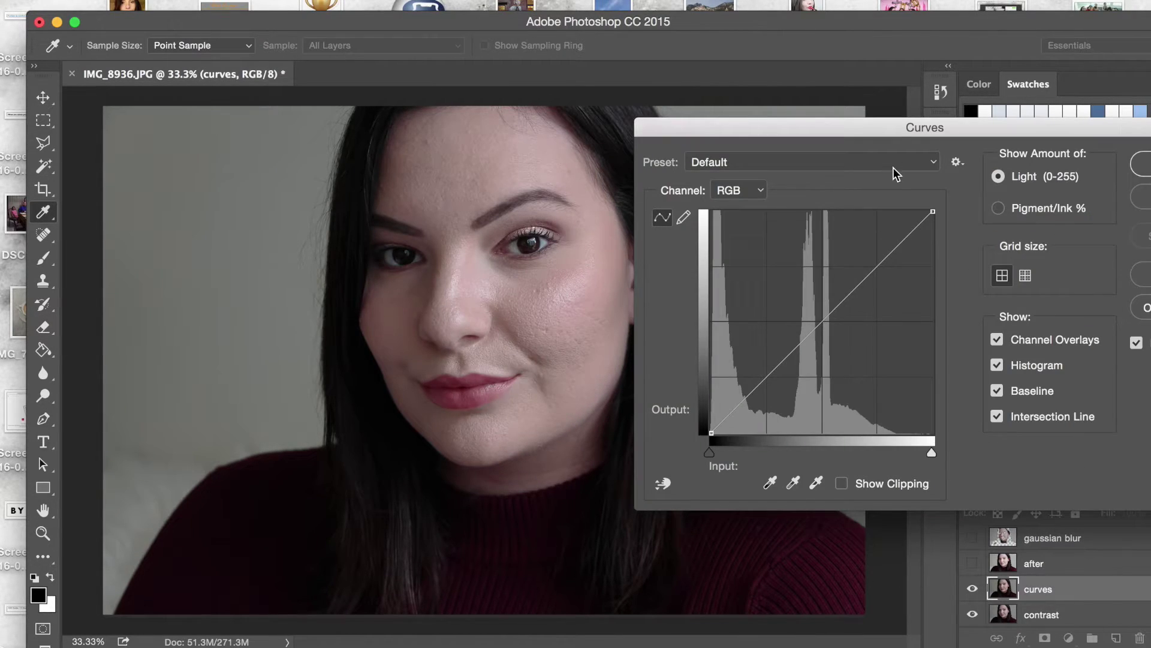
{"action": "left_click", "coordinate": [873, 243]}
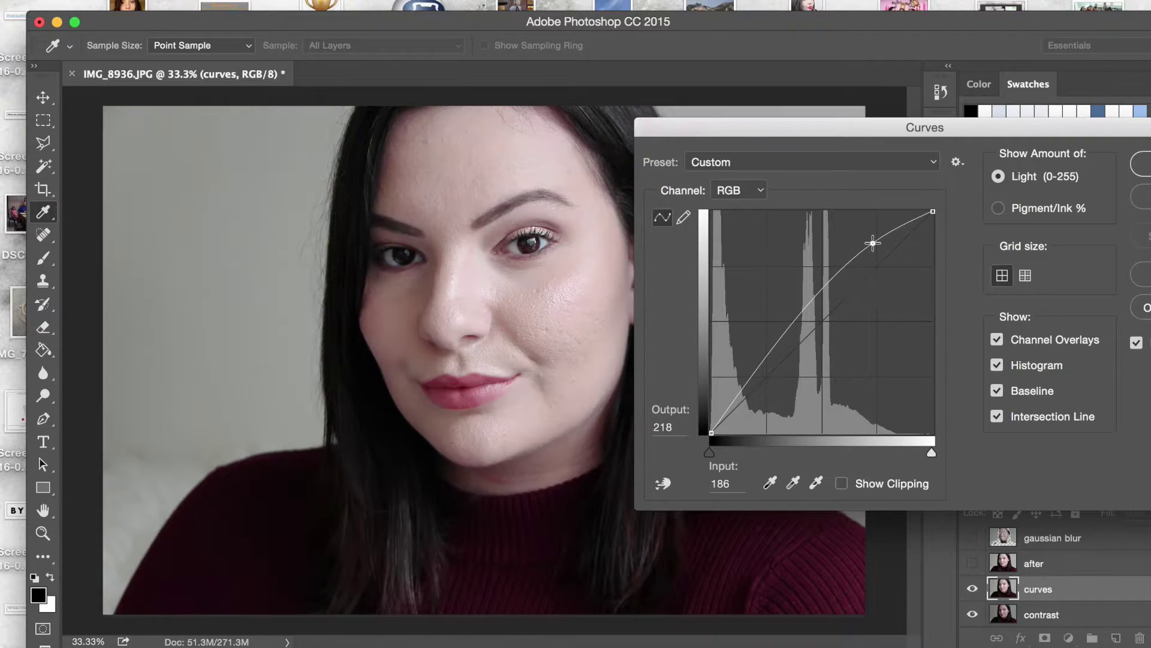
{"action": "left_click_drag", "start_coordinate": [873, 243], "coordinate": [871, 239]}
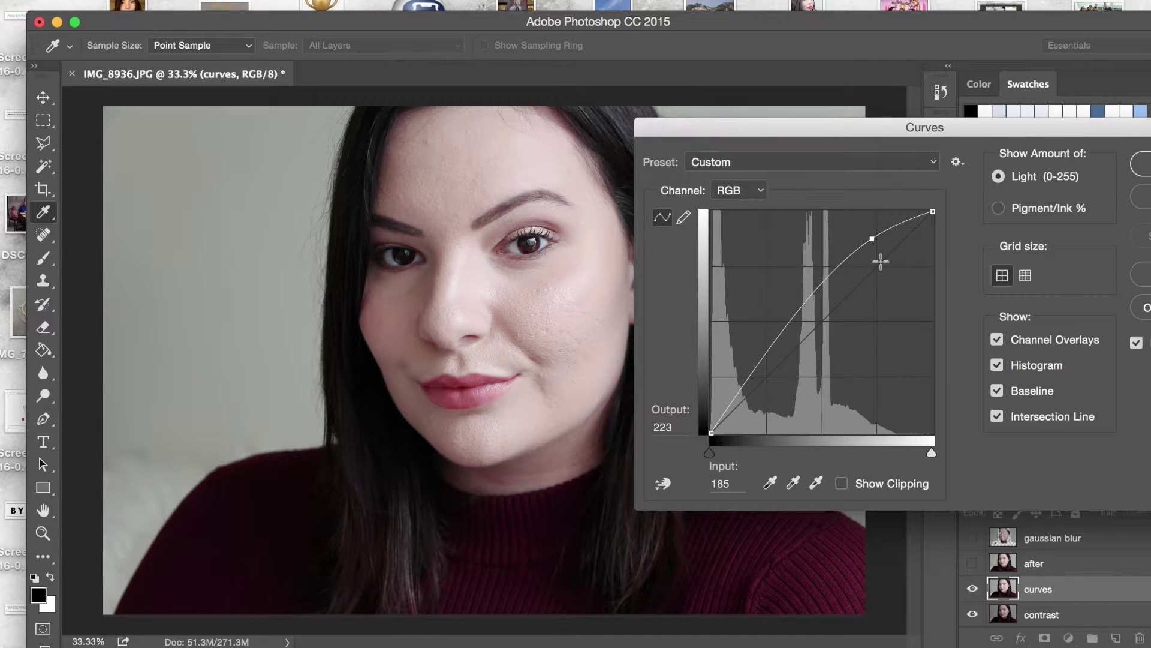
{"action": "key", "text": "Return"}
Step: Duplicate the "curves" layer and rename the copy as "blemishes"
{"action": "left_click_drag", "start_coordinate": [1079, 591], "coordinate": [1115, 636]}
{"action": "double_click", "coordinate": [1057, 591]}
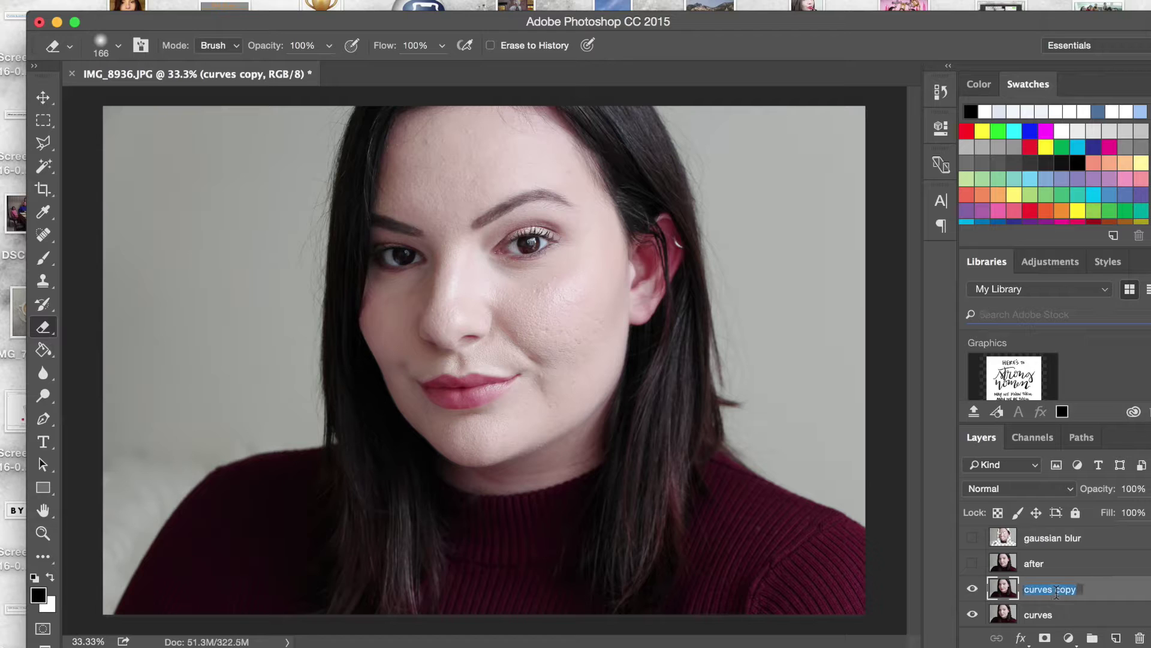
{"action": "type", "text": "blemishes"}
{"action": "key", "text": "Return"}
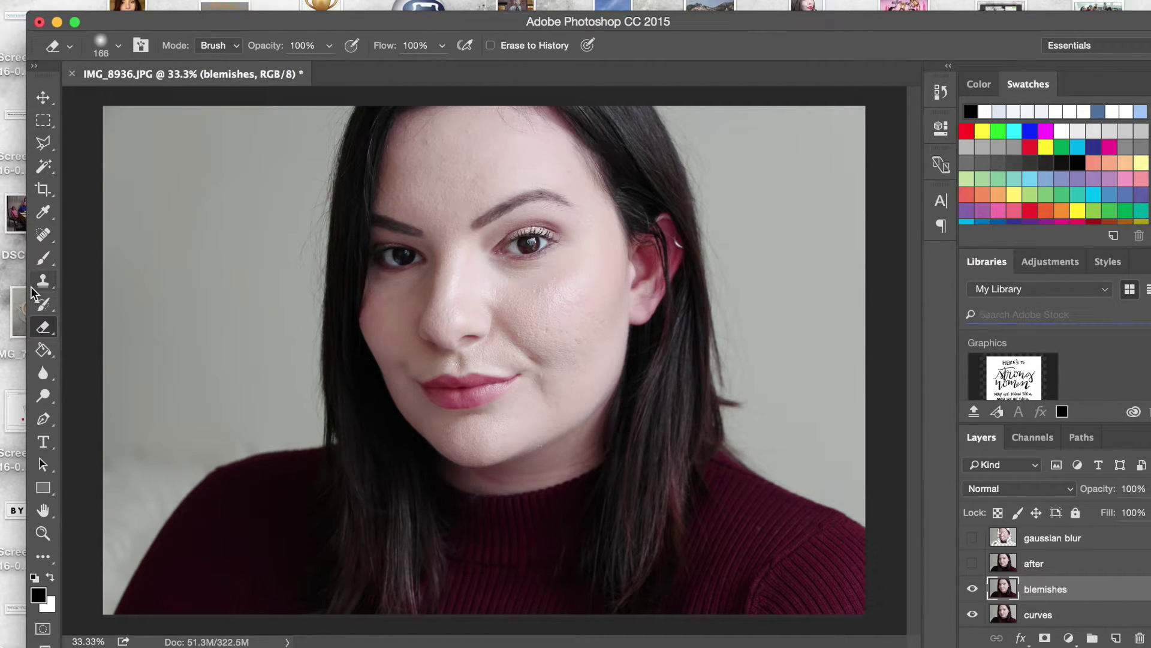
Step: Remove the dark spot on the upper forehead with the Spot Healing Brush at 102 px in Content-Aware mode
{"action": "left_click", "coordinate": [46, 236]}
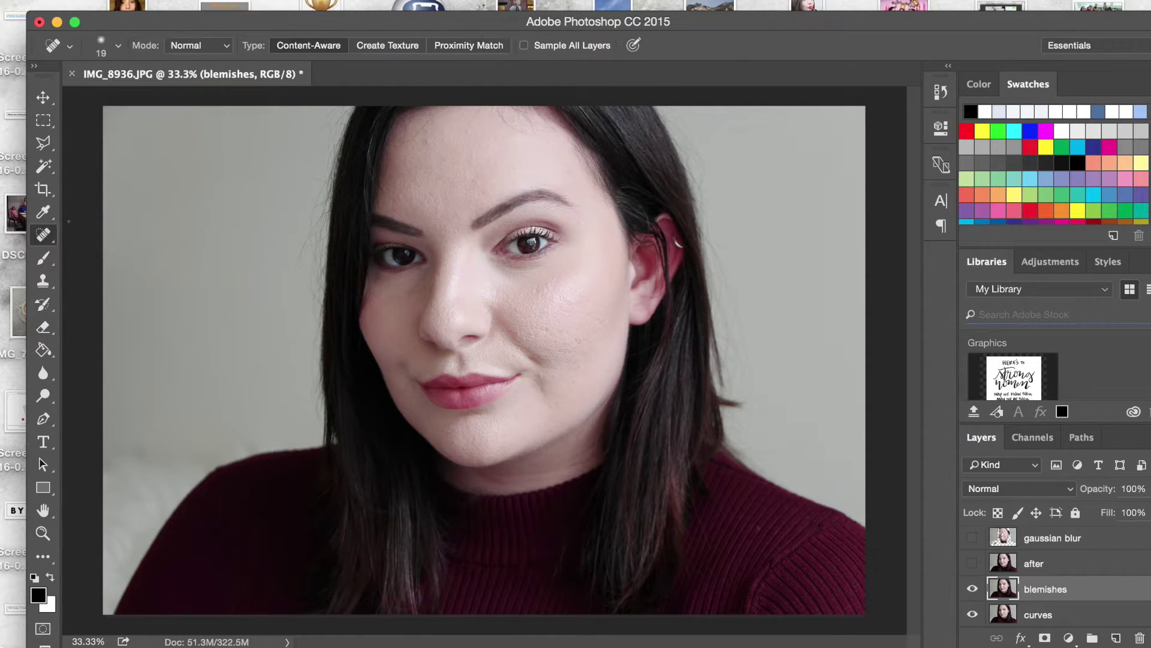
{"action": "left_click", "coordinate": [113, 49]}
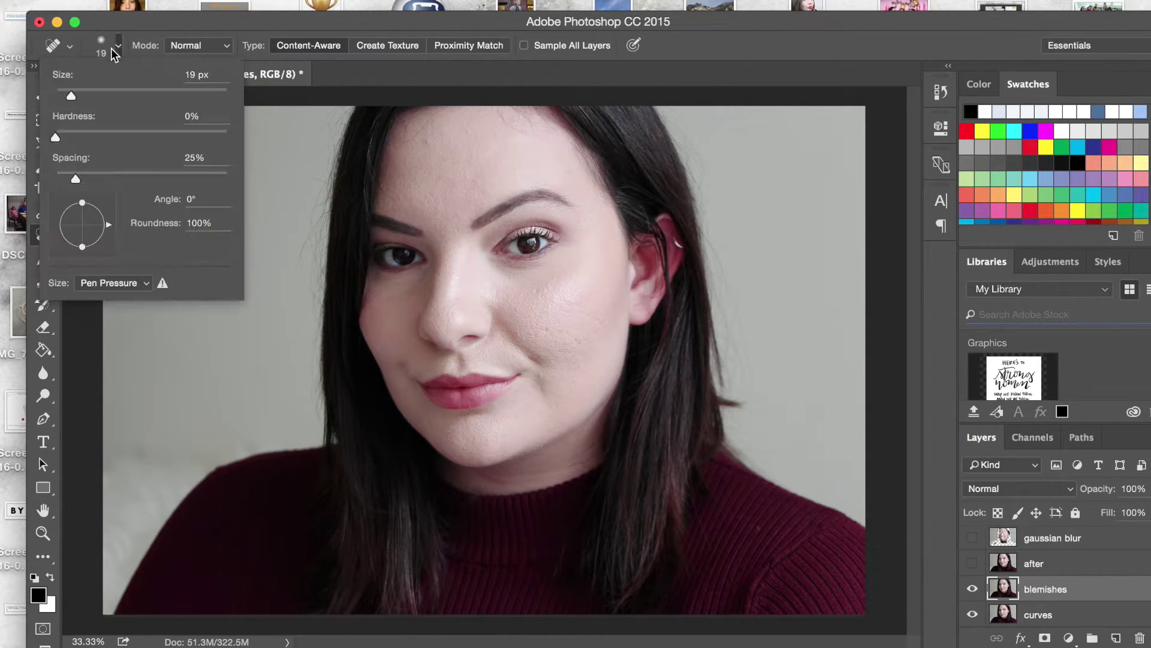
{"action": "left_click", "coordinate": [142, 92]}
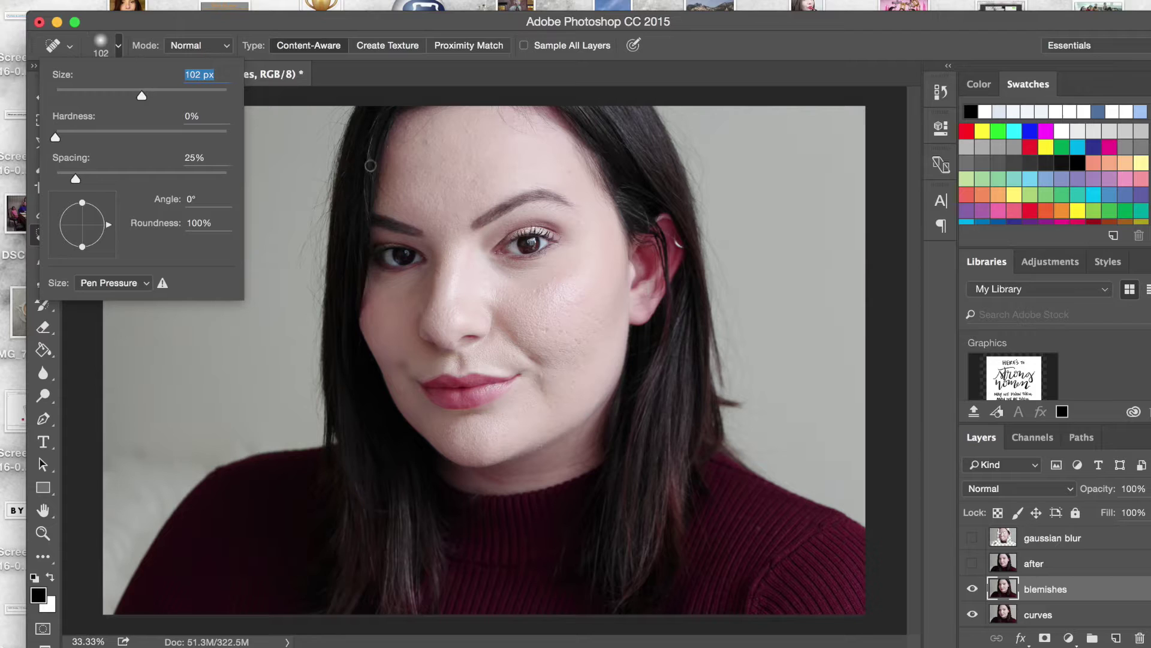
{"action": "left_click", "coordinate": [427, 144]}
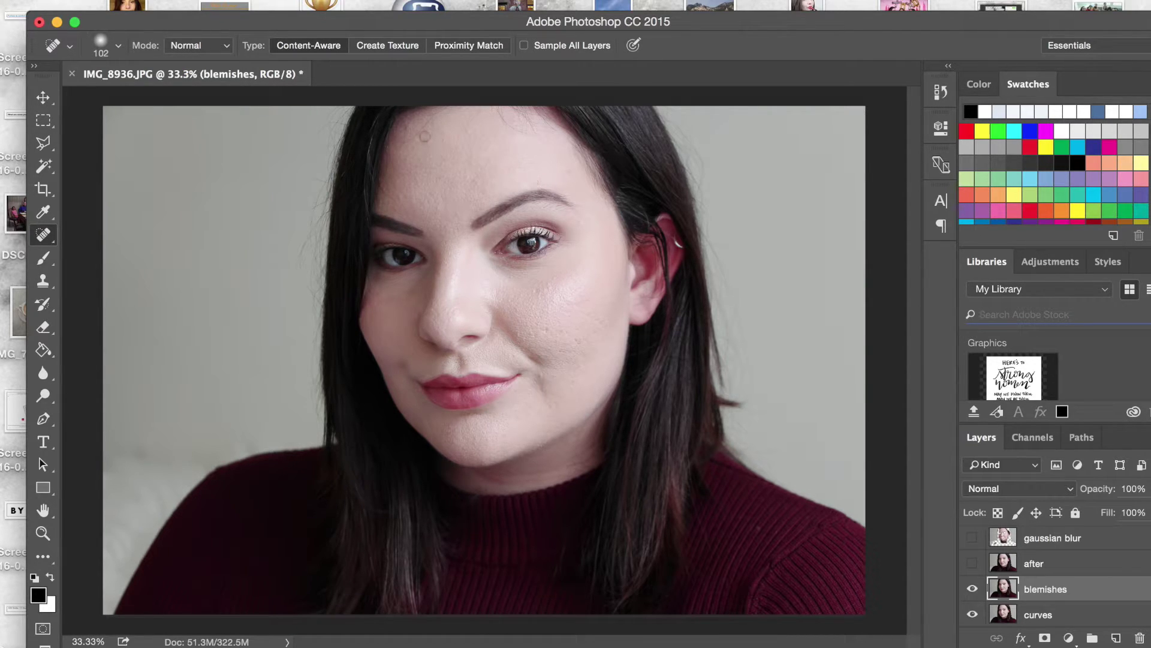
{"action": "left_click", "coordinate": [425, 141]}
{"action": "left_click", "coordinate": [428, 143]}
Step: Heal the remaining blemishes on the cheek, chin, jaw and temple with the Spot Healing Brush
{"action": "left_click", "coordinate": [537, 292]}
{"action": "left_click", "coordinate": [547, 332]}
{"action": "left_click", "coordinate": [504, 434]}
{"action": "left_click", "coordinate": [578, 401]}
{"action": "mouse_move", "coordinate": [274, 325]}
{"action": "left_mouse_down"}
{"action": "mouse_move", "coordinate": [383, 274]}
{"action": "mouse_move", "coordinate": [875, 141]}
{"action": "left_mouse_up"}
{"action": "left_click", "coordinate": [570, 172]}
Step: Set the Clone Stamp brush to 63 px, sample clean skin near the hairline and clone it over blemishes on the forehead
{"action": "left_click", "coordinate": [43, 280]}
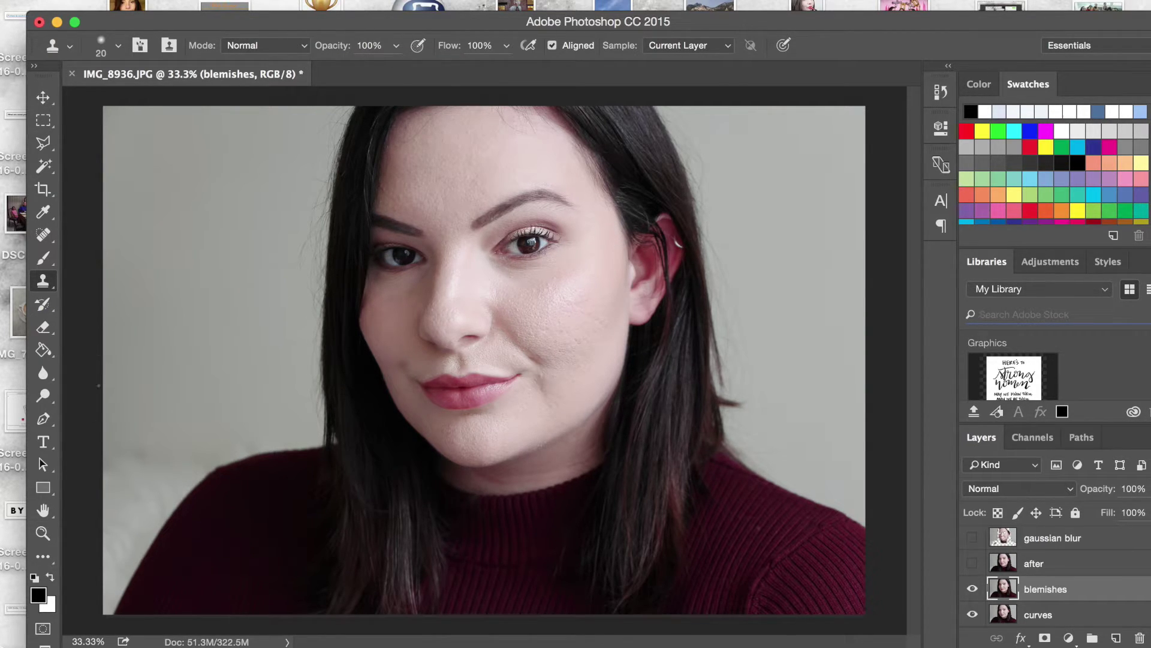
{"action": "left_click", "coordinate": [42, 532]}
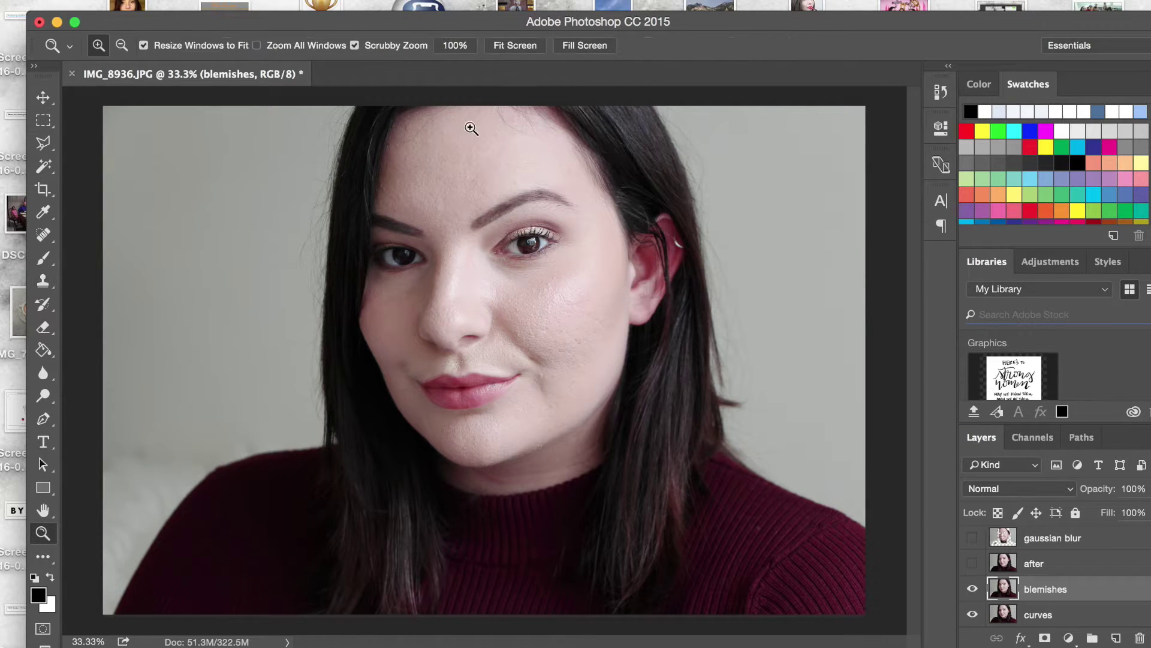
{"action": "left_click", "coordinate": [437, 137]}
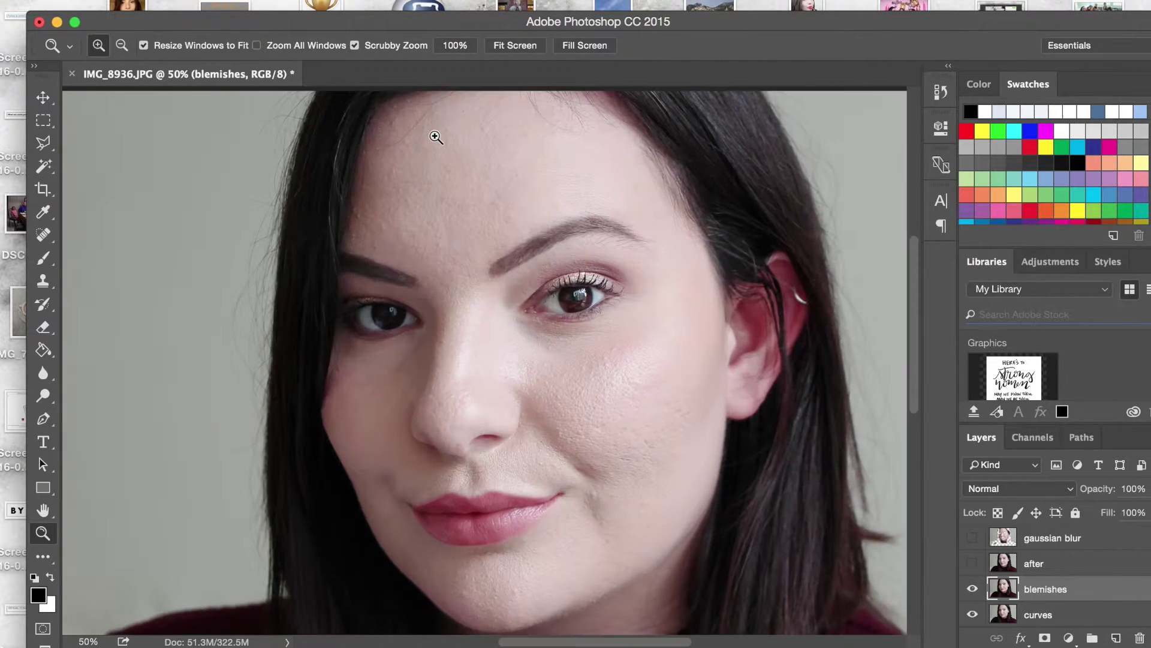
{"action": "left_click", "coordinate": [436, 137]}
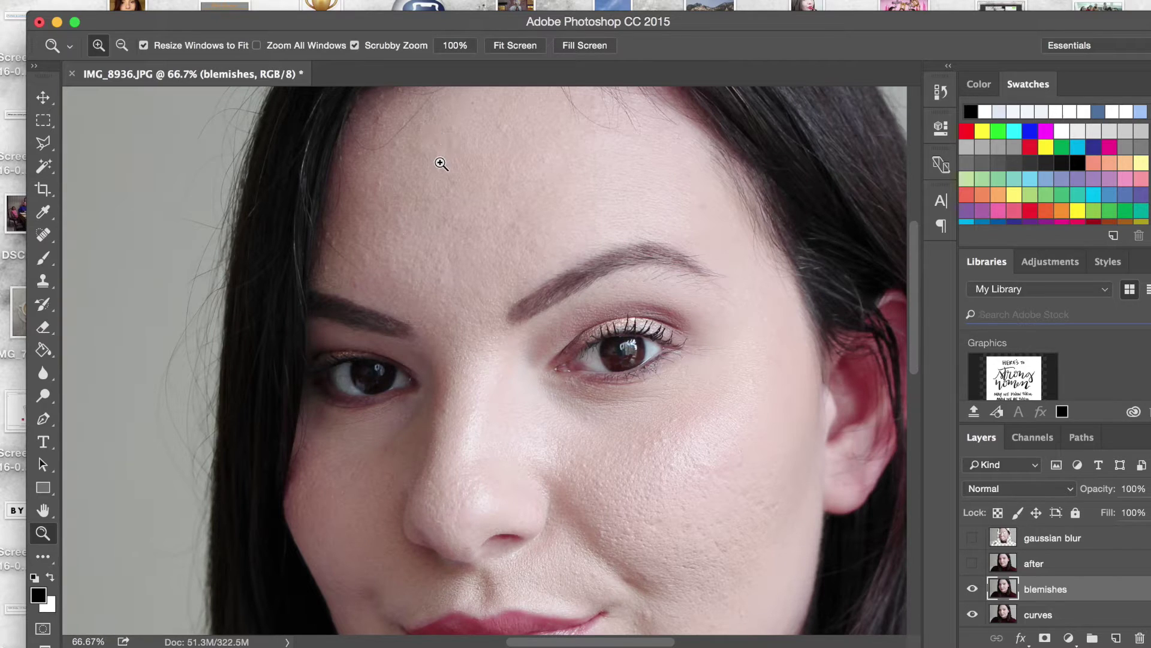
{"action": "scroll", "coordinate": [442, 163], "scroll_direction": "up", "scroll_amount": 5}
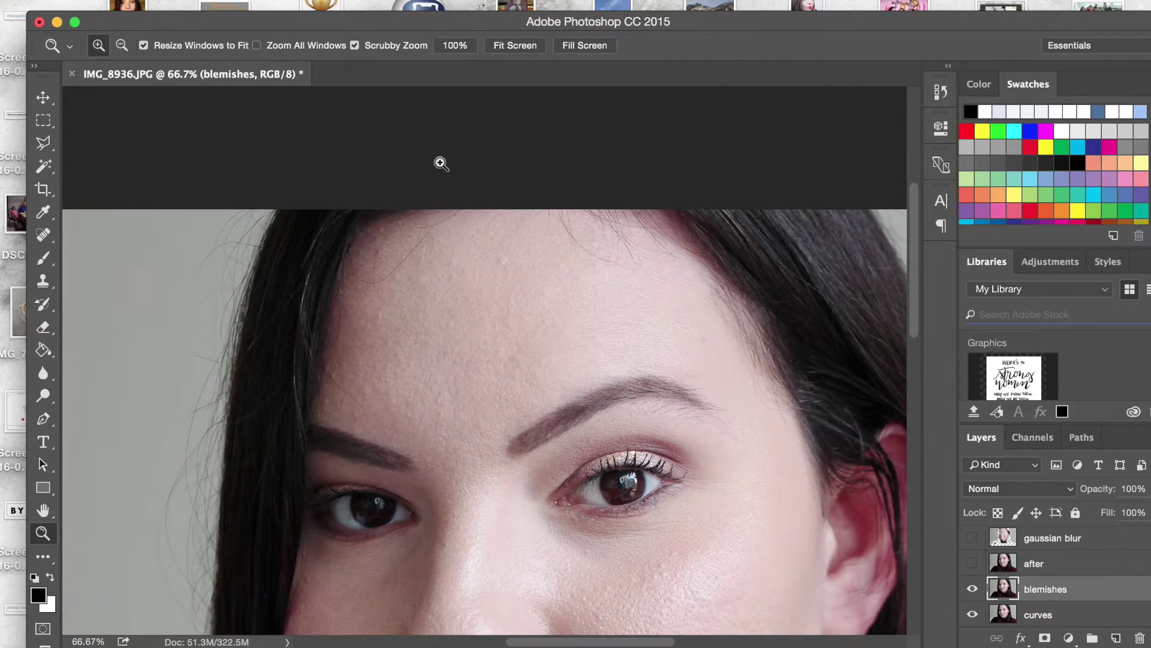
{"action": "left_click", "coordinate": [42, 280]}
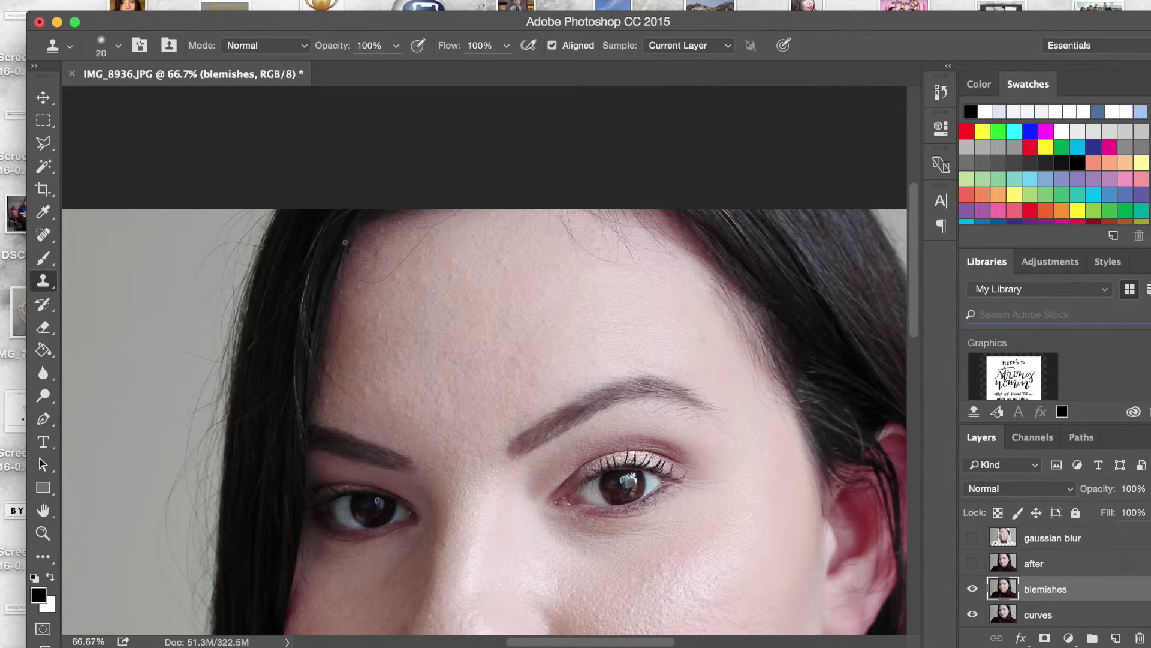
{"action": "left_click", "coordinate": [112, 38]}
{"action": "left_click_drag", "start_coordinate": [133, 100], "coordinate": [175, 102]}
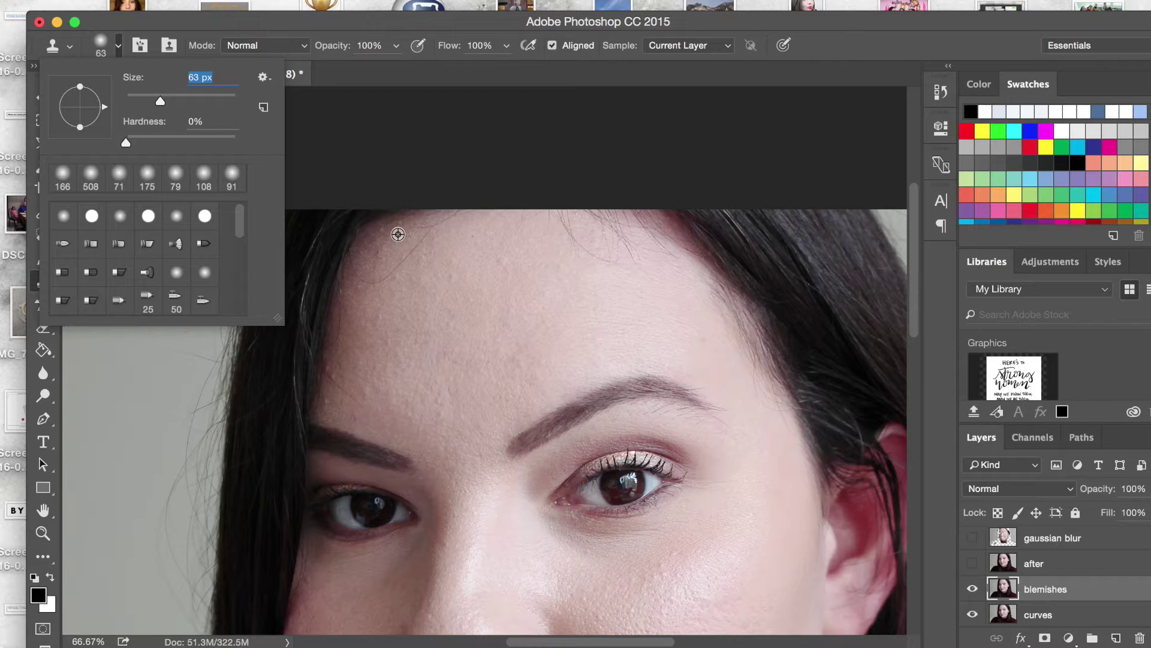
{"action": "left_click", "coordinate": [398, 235], "text": "alt"}
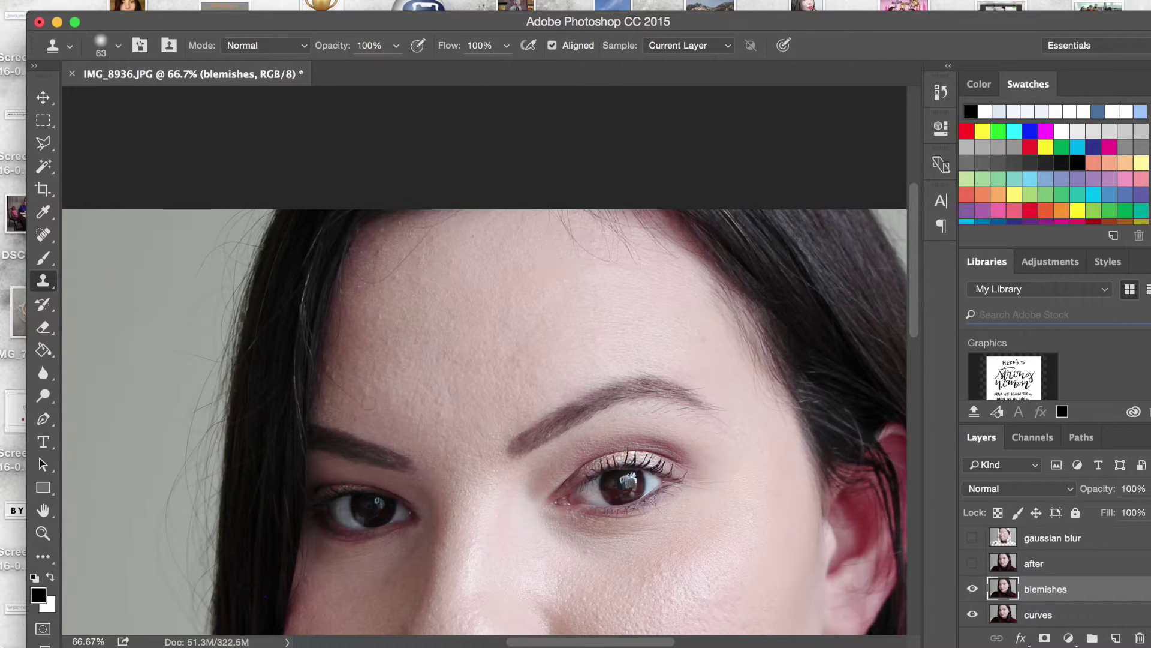
{"action": "left_click", "coordinate": [329, 400]}
Step: Examine the retouched forehead, cheeks and chin for remaining blemishes and fit the photo to the screen
{"action": "scroll", "coordinate": [328, 401], "scroll_direction": "down", "scroll_amount": 5}
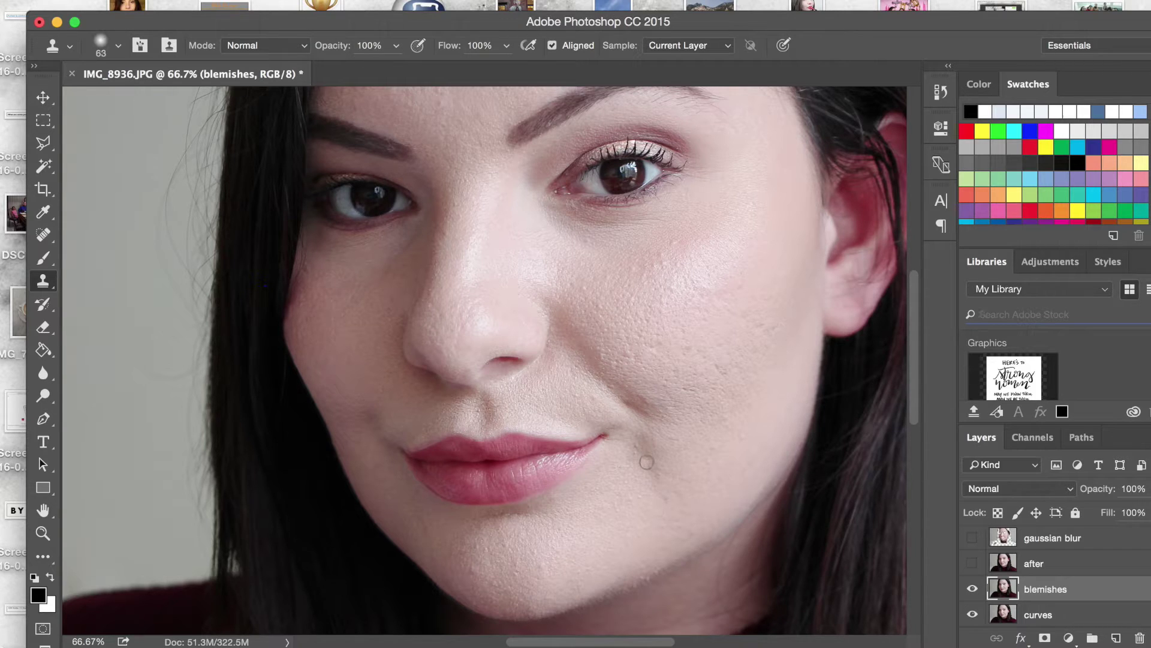
{"action": "scroll", "coordinate": [646, 462], "scroll_direction": "up", "scroll_amount": 5}
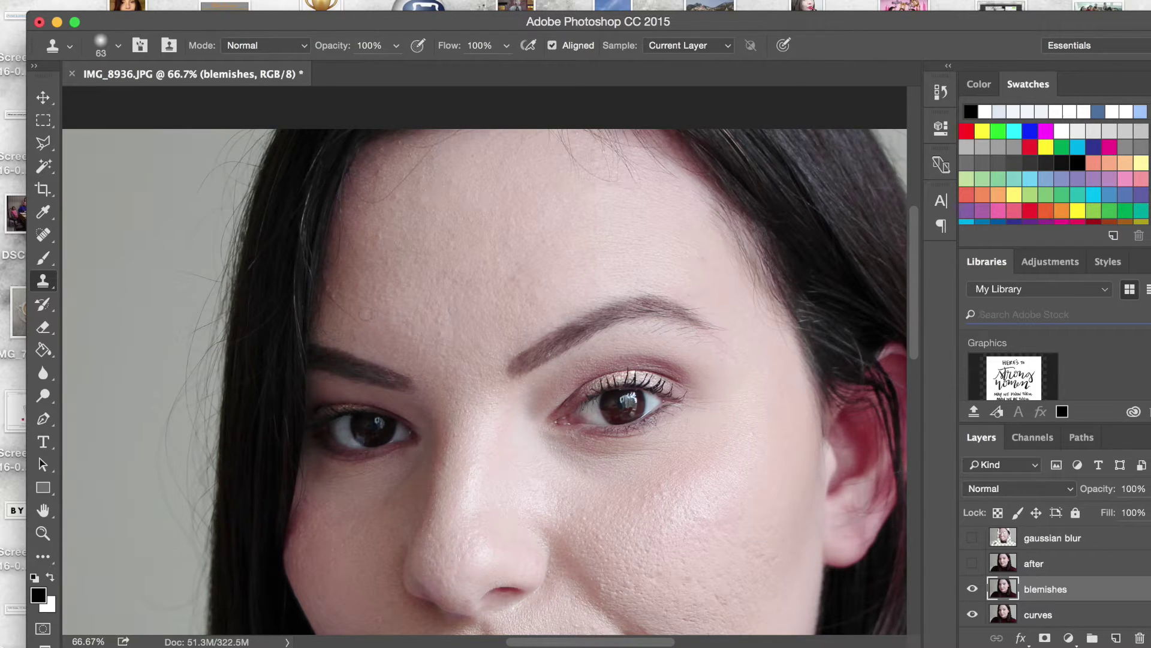
{"action": "left_click", "coordinate": [567, 341]}
{"action": "scroll", "coordinate": [567, 341], "scroll_direction": "down", "scroll_amount": 1}
{"action": "scroll", "coordinate": [566, 340], "scroll_direction": "down", "scroll_amount": 6}
{"action": "scroll", "coordinate": [566, 340], "scroll_direction": "up", "scroll_amount": 8}
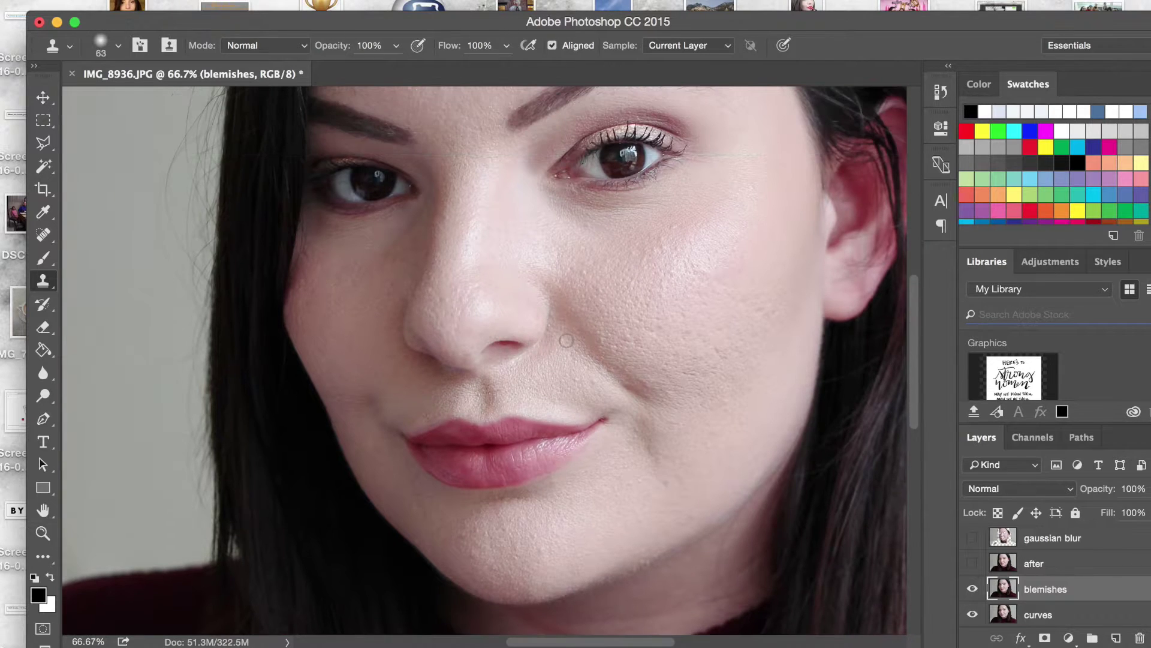
{"action": "scroll", "coordinate": [566, 340], "scroll_direction": "down", "scroll_amount": 1}
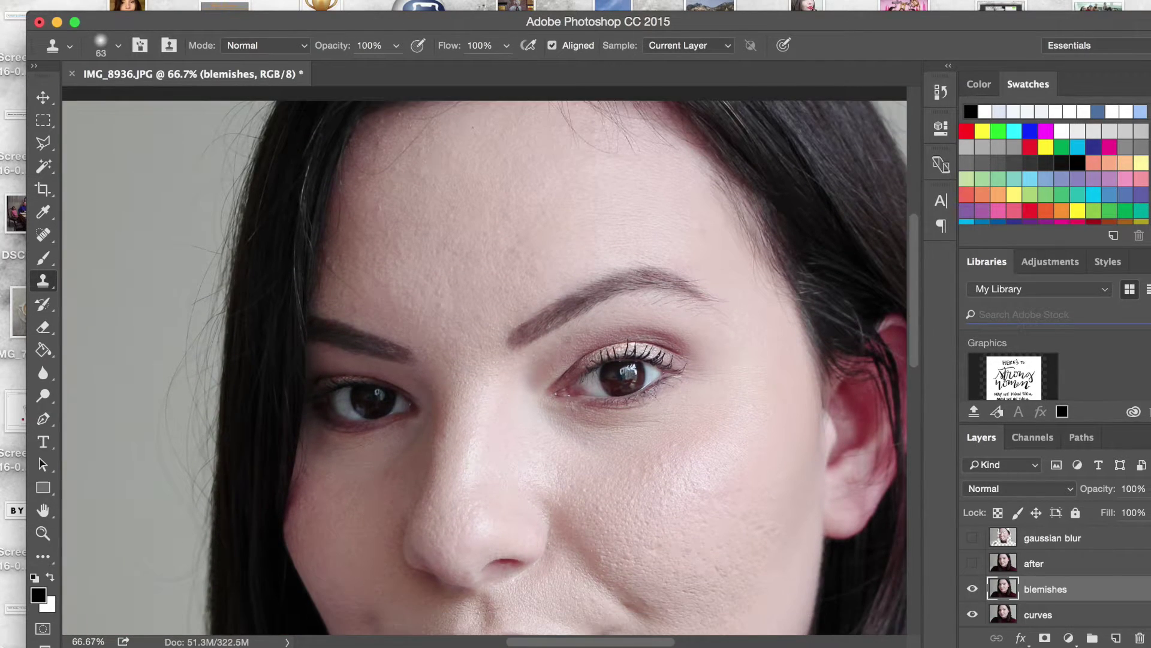
{"action": "left_click", "coordinate": [43, 533]}
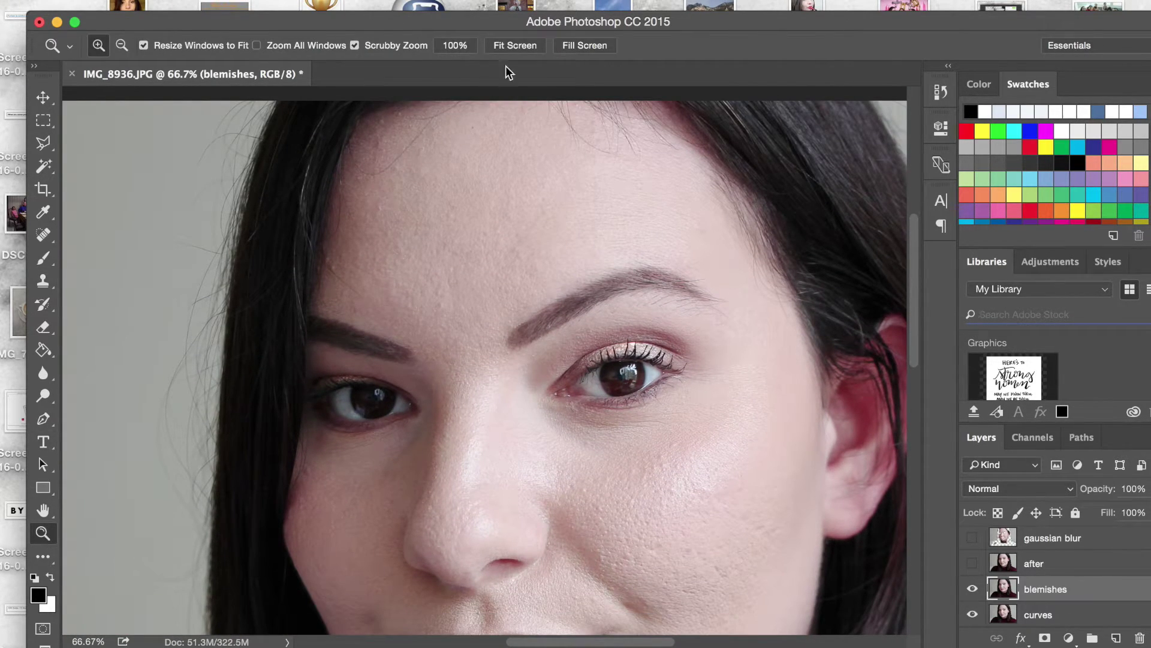
{"action": "left_click", "coordinate": [514, 48]}
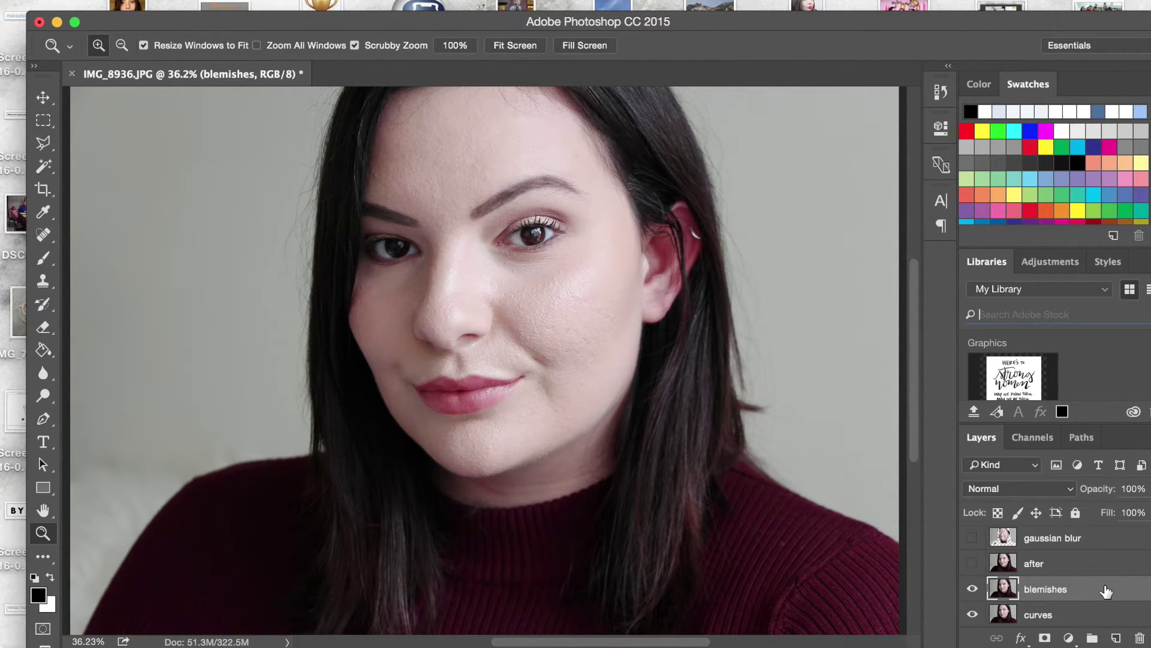
Step: Duplicate the "blemishes" layer and rename the copy as "eyebrows"
{"action": "left_click_drag", "start_coordinate": [1105, 591], "coordinate": [1117, 638]}
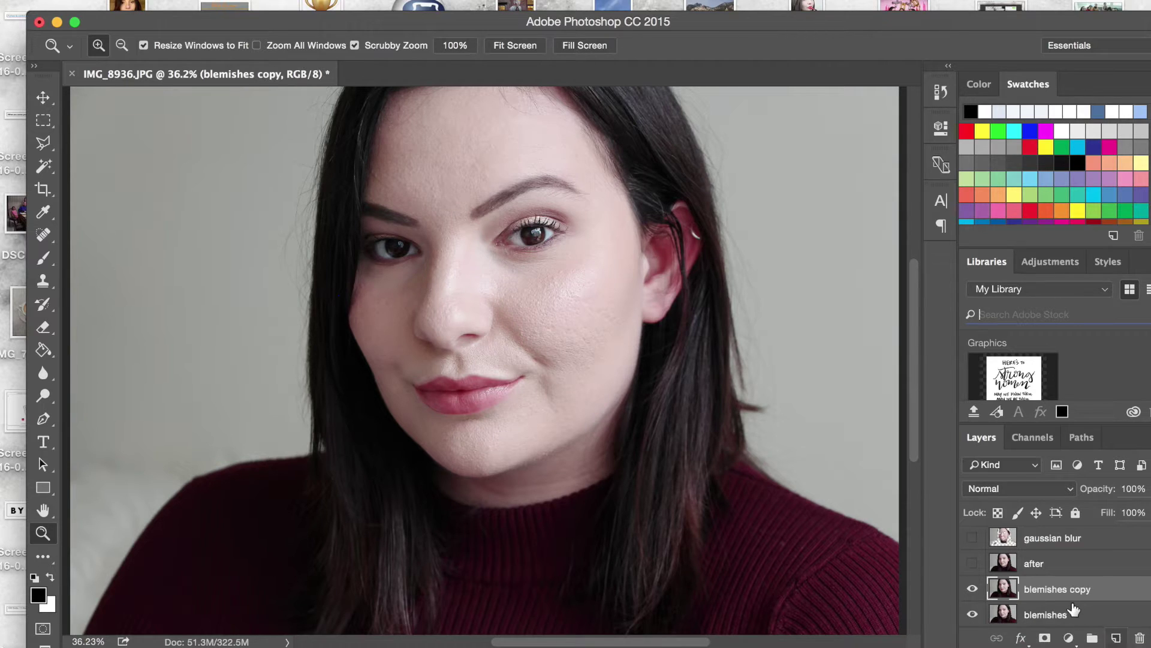
{"action": "double_click", "coordinate": [1067, 596]}
{"action": "type", "text": "eb"}
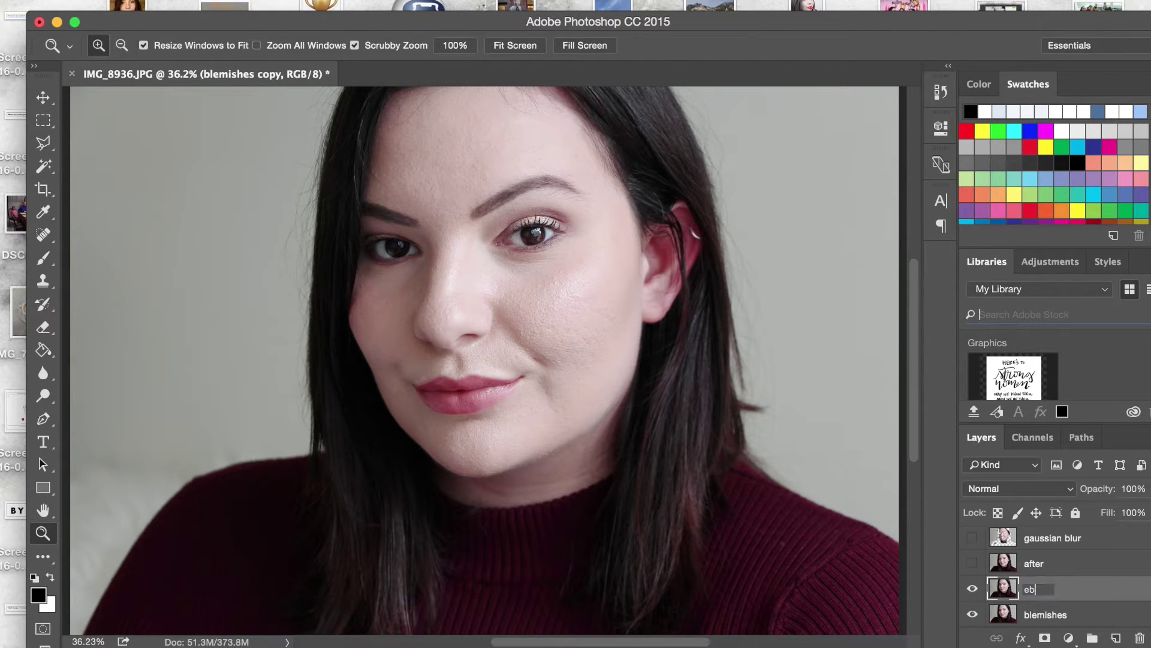
{"action": "type", "text": "yebrows"}
{"action": "key", "text": "Return"}
Step: Set the Spot Healing Brush size to 25 px for retouching the eyebrow above the fully visible eye
{"action": "left_click", "coordinate": [534, 218]}
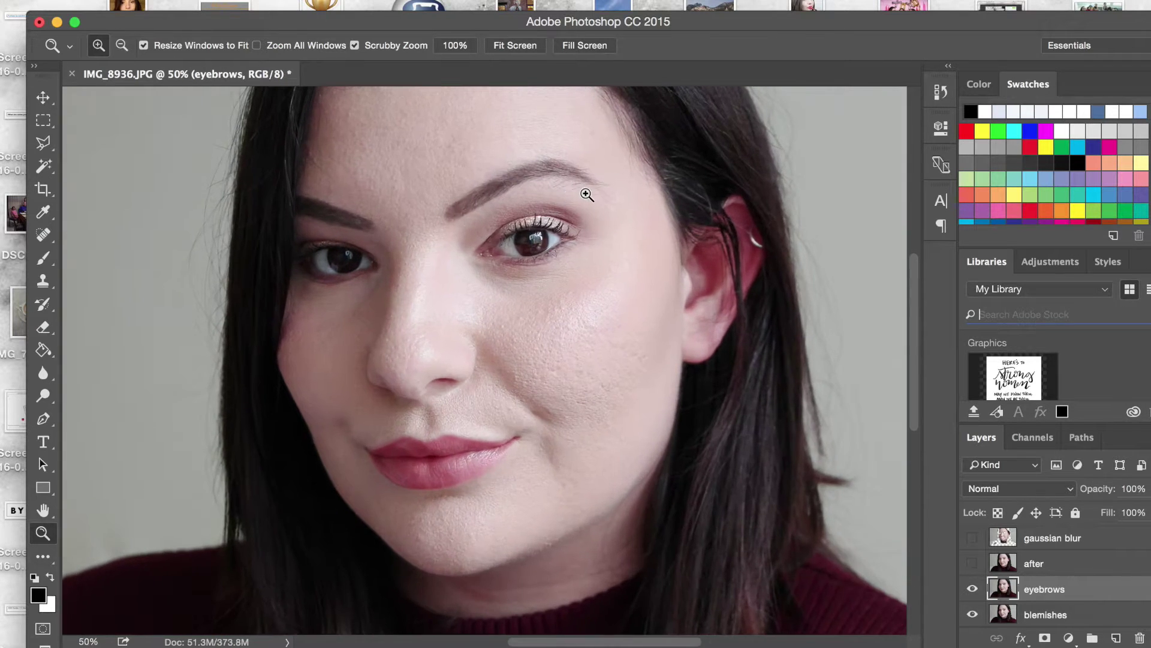
{"action": "left_click", "coordinate": [587, 193]}
{"action": "left_click", "coordinate": [581, 170]}
{"action": "left_click", "coordinate": [576, 169]}
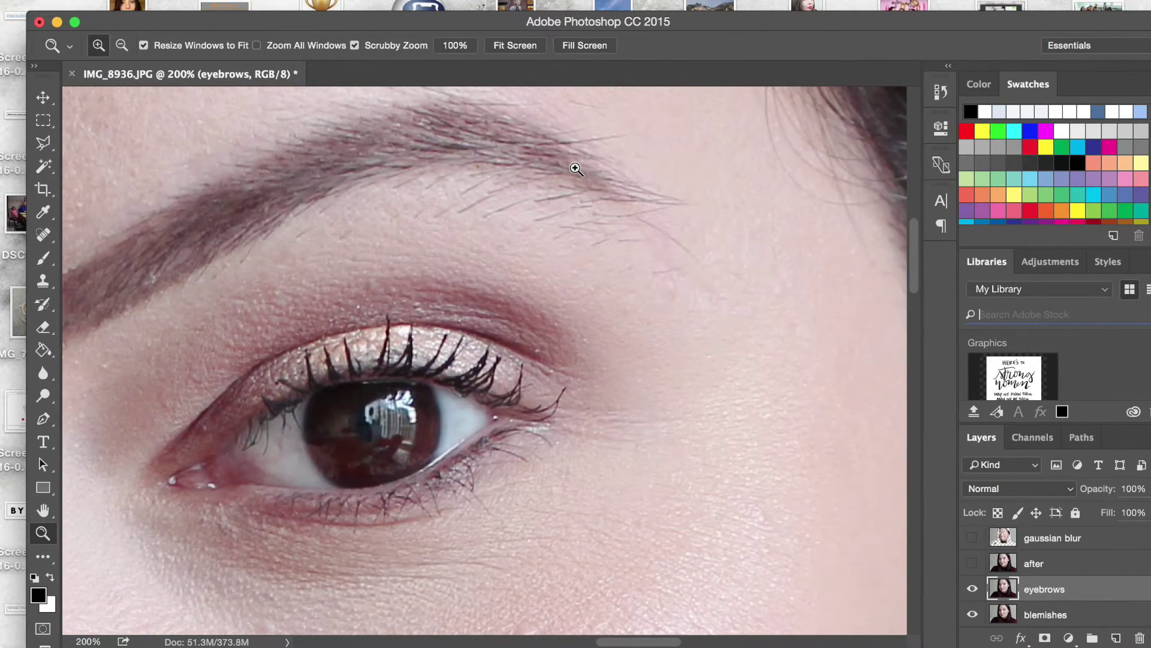
{"action": "left_click", "coordinate": [566, 181], "text": "alt"}
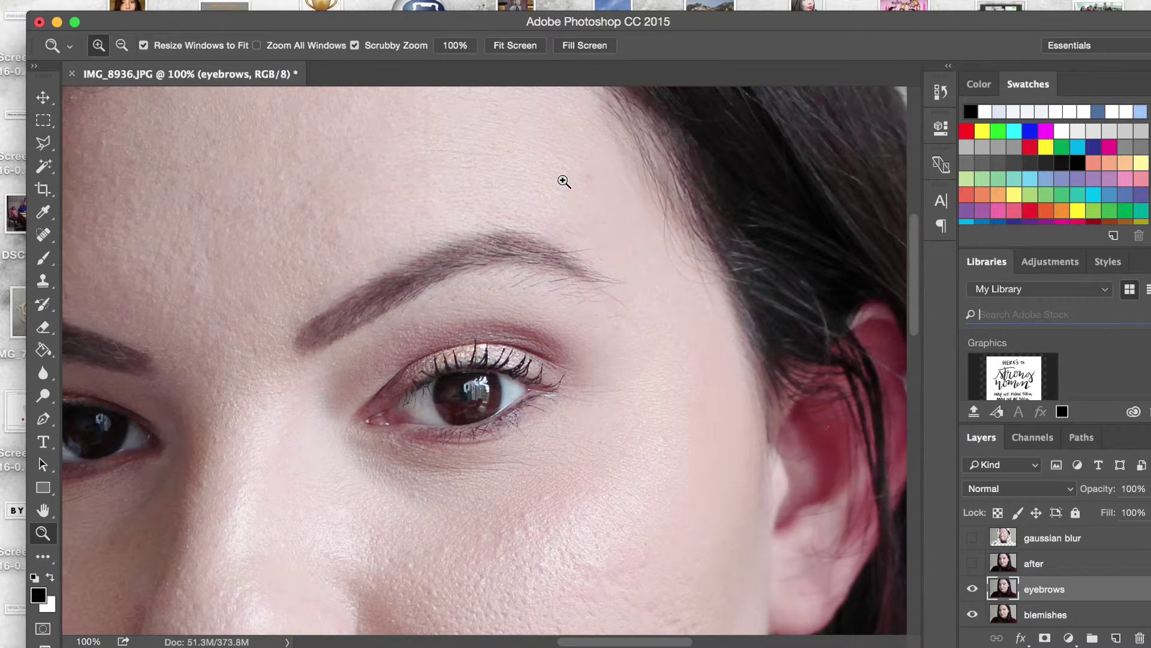
{"action": "left_click", "coordinate": [44, 286]}
{"action": "left_click", "coordinate": [44, 235]}
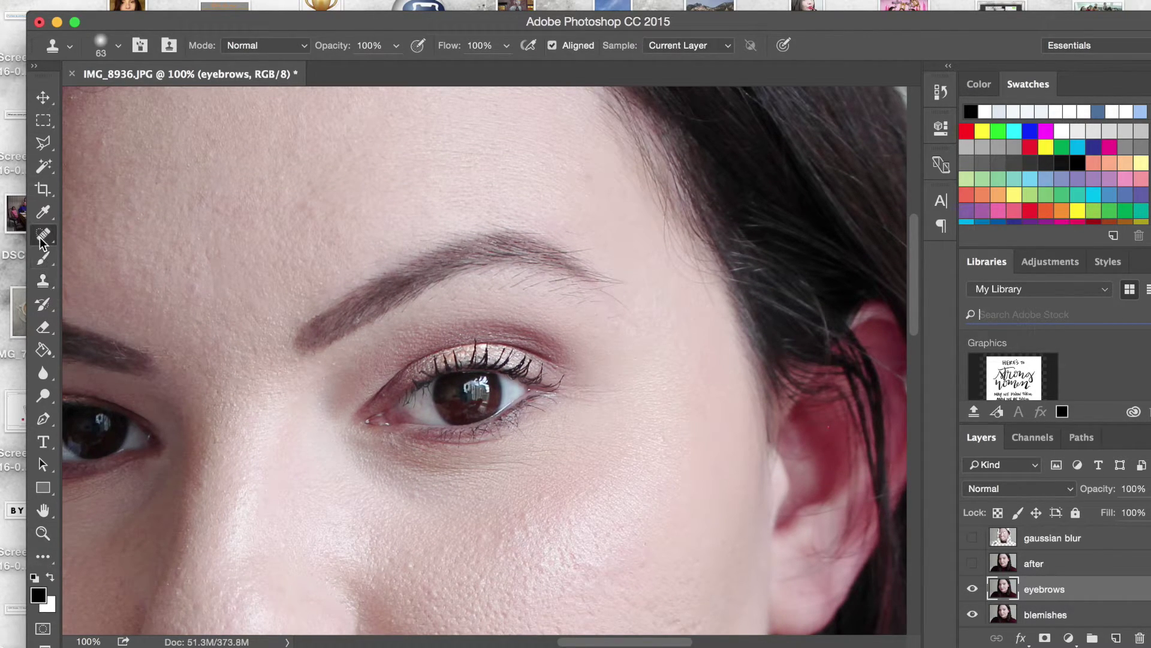
{"action": "left_click", "coordinate": [118, 45]}
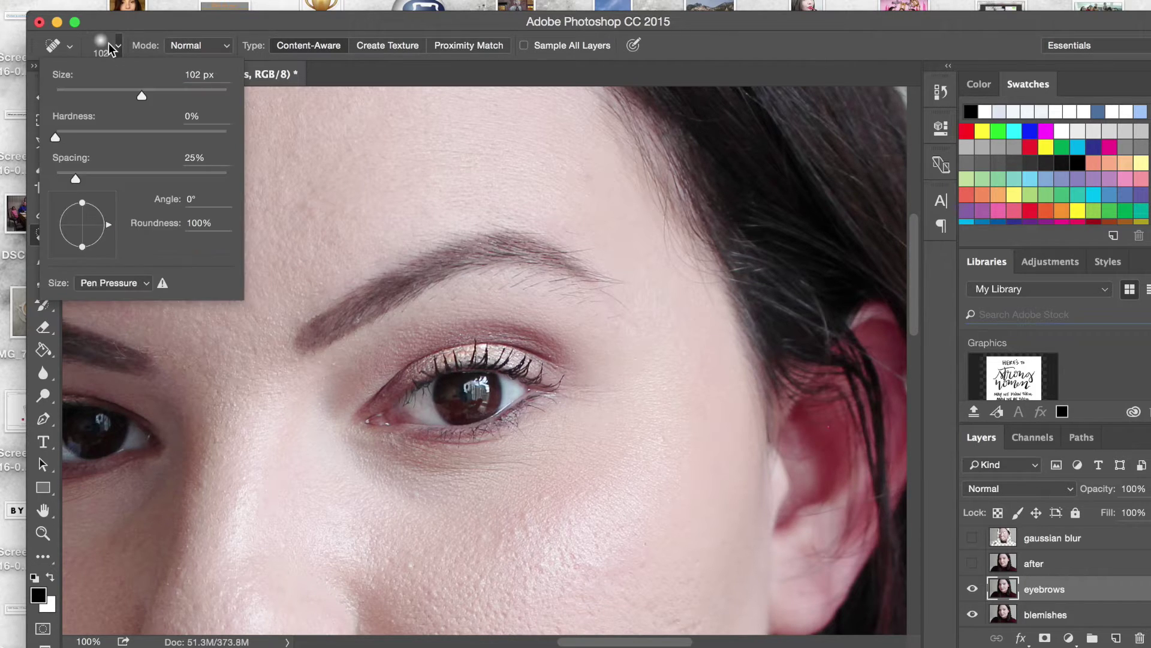
{"action": "left_click_drag", "start_coordinate": [116, 96], "coordinate": [90, 96]}
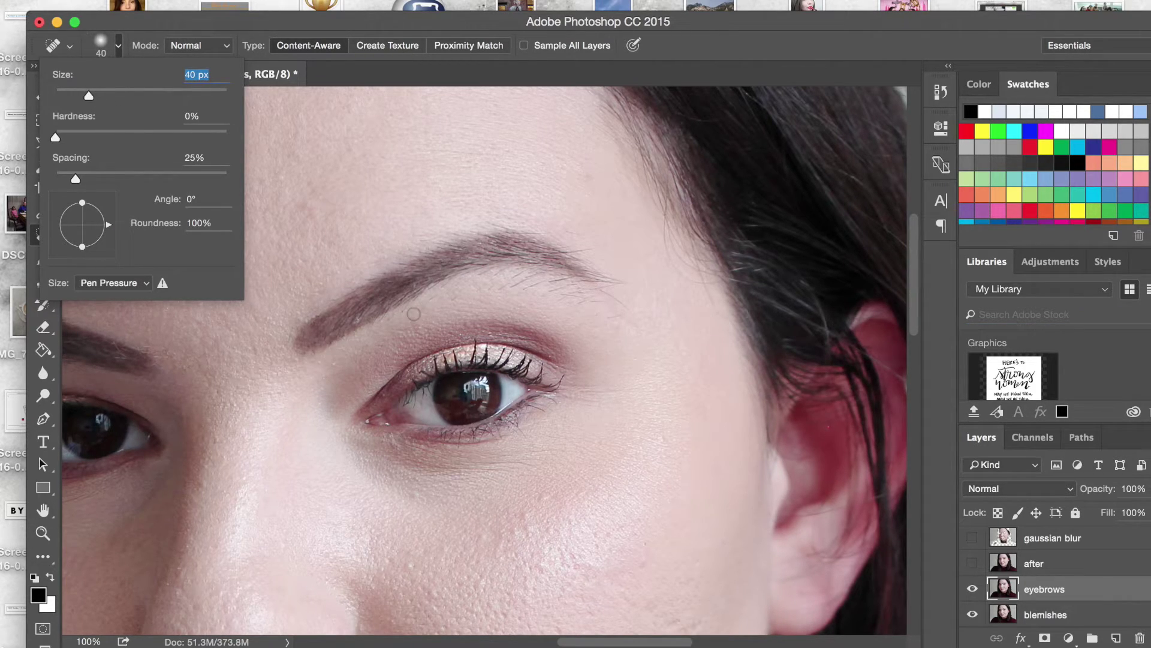
{"action": "left_click", "coordinate": [557, 63]}
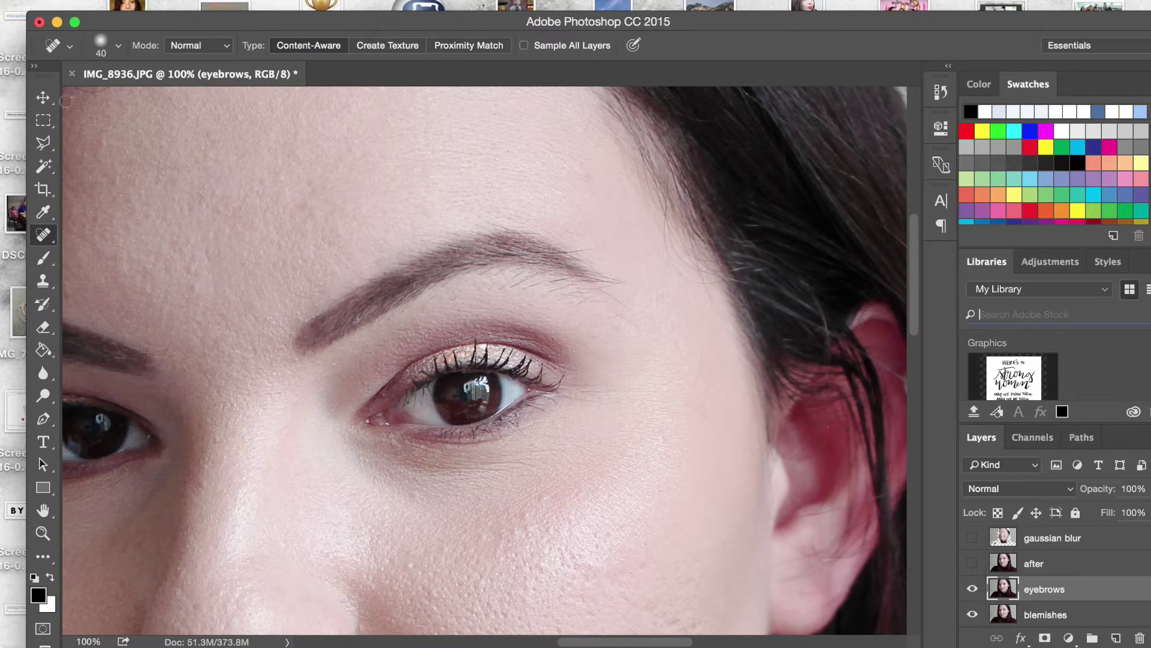
{"action": "left_click", "coordinate": [118, 46]}
{"action": "left_click_drag", "start_coordinate": [90, 91], "coordinate": [77, 92]}
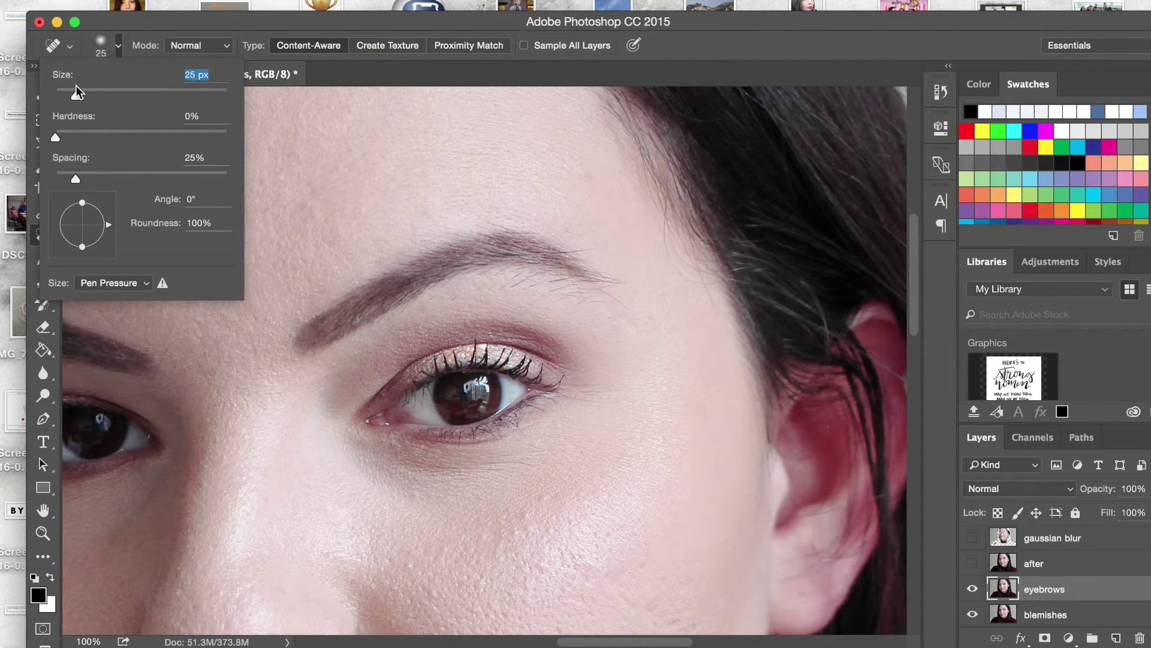
Step: Paint out the stray hairs beneath the eyebrow's arch with the Spot Healing Brush at 10 px
{"action": "left_click", "coordinate": [42, 532]}
{"action": "left_click", "coordinate": [530, 297]}
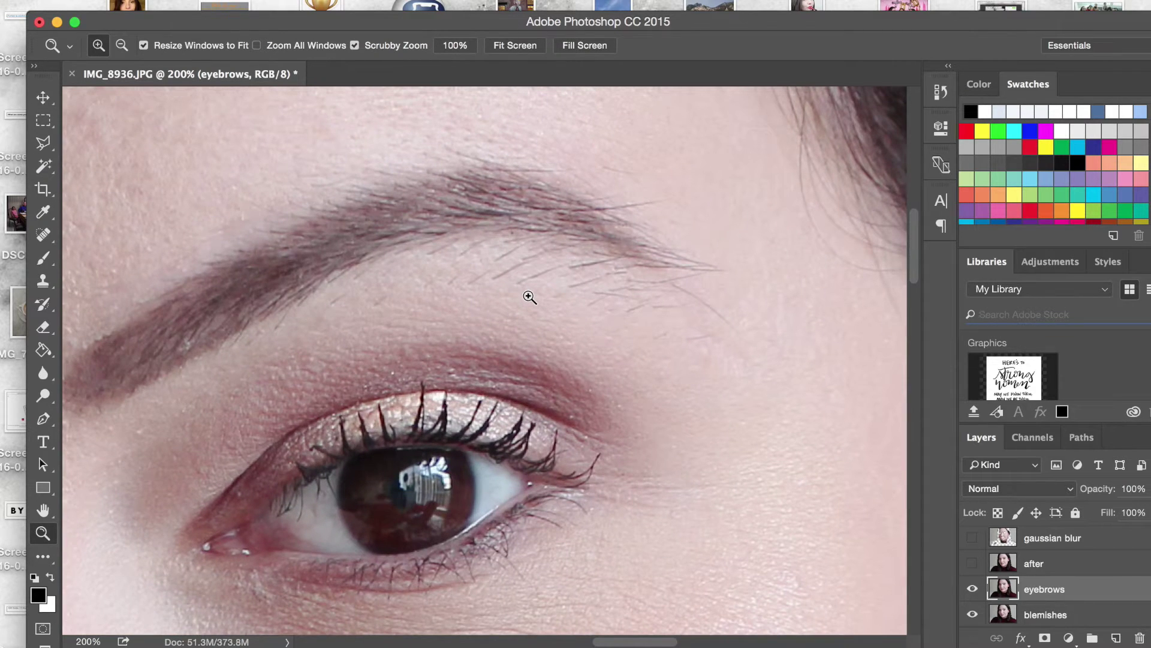
{"action": "left_click", "coordinate": [530, 298]}
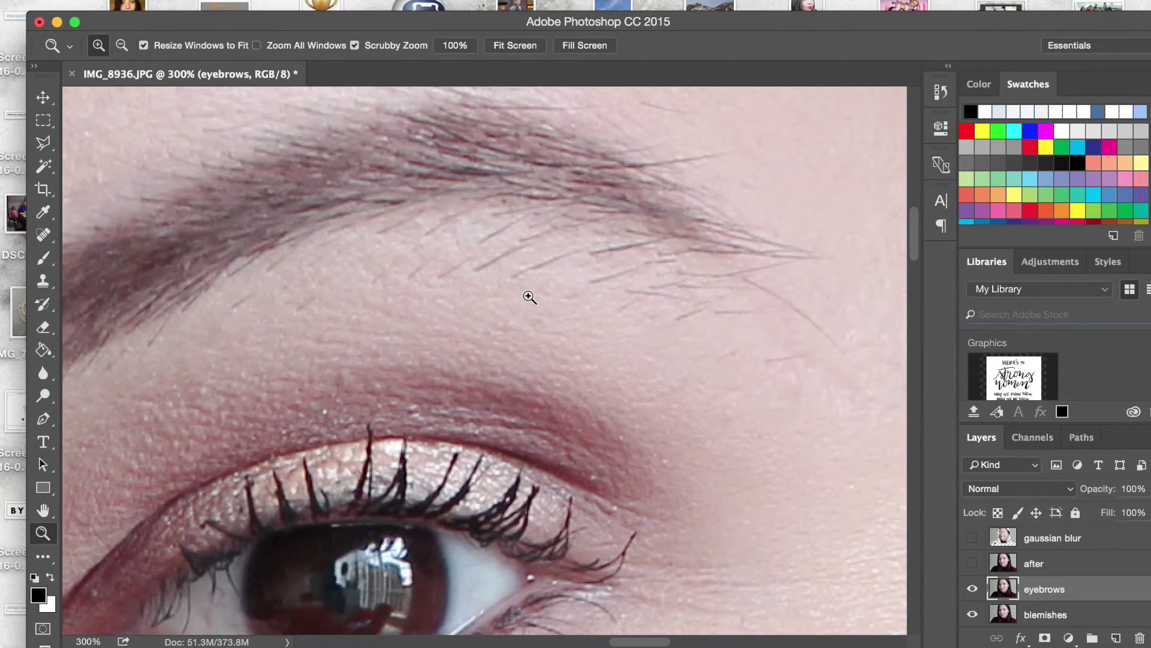
{"action": "scroll", "coordinate": [530, 297], "scroll_direction": "left", "scroll_amount": 3}
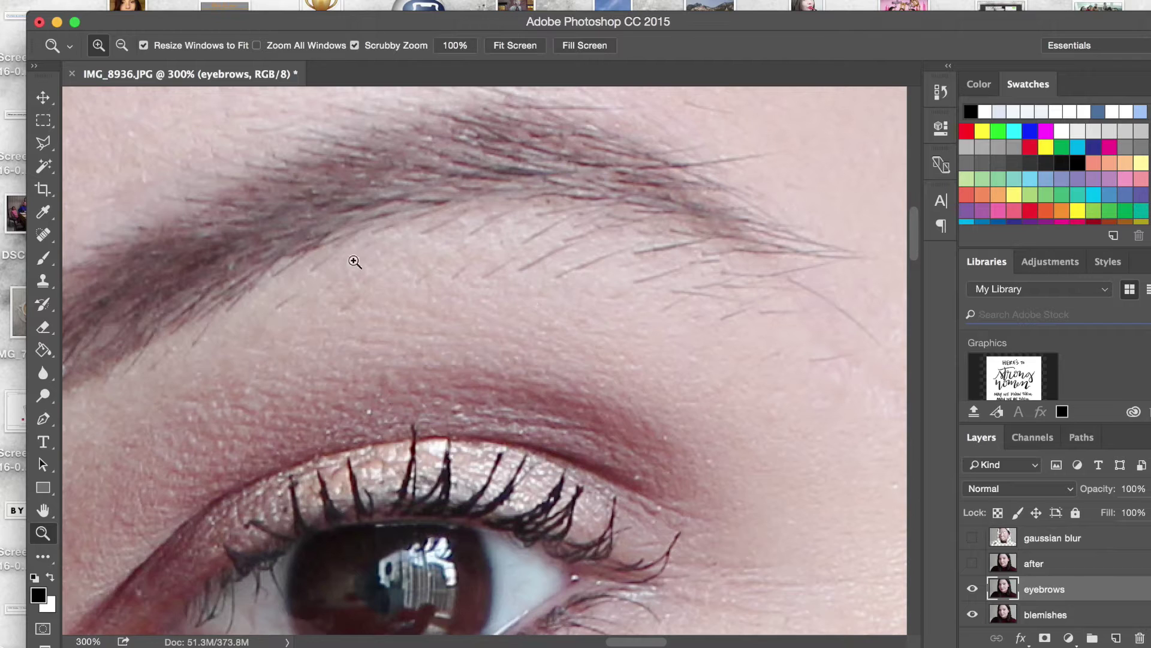
{"action": "left_click", "coordinate": [45, 283]}
{"action": "key", "text": "j"}
{"action": "mouse_move", "coordinate": [517, 270]}
{"action": "left_mouse_down"}
{"action": "mouse_move", "coordinate": [561, 249]}
{"action": "mouse_move", "coordinate": [555, 275]}
{"action": "mouse_move", "coordinate": [617, 252]}
{"action": "left_mouse_up"}
{"action": "left_click_drag", "start_coordinate": [535, 265], "coordinate": [557, 260]}
{"action": "left_click_drag", "start_coordinate": [452, 273], "coordinate": [475, 261]}
{"action": "left_click_drag", "start_coordinate": [419, 287], "coordinate": [424, 270]}
{"action": "left_click_drag", "start_coordinate": [339, 310], "coordinate": [358, 303]}
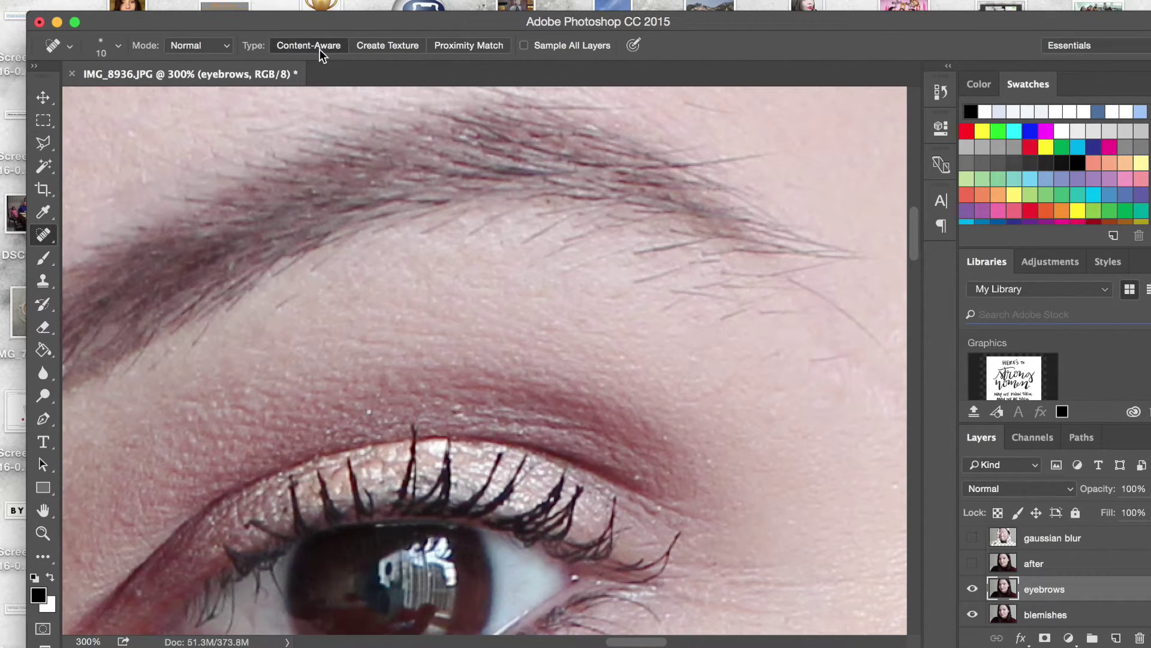
Step: Clean up the stray hairs along the eyebrow's lower edge, from its inner part to the arch, with the Spot Healing Brush
{"action": "left_click_drag", "start_coordinate": [188, 352], "coordinate": [207, 327]}
{"action": "left_click_drag", "start_coordinate": [148, 375], "coordinate": [175, 349]}
{"action": "left_click_drag", "start_coordinate": [268, 313], "coordinate": [340, 249]}
{"action": "mouse_move", "coordinate": [423, 231]}
{"action": "left_mouse_down"}
{"action": "mouse_move", "coordinate": [457, 215]}
{"action": "mouse_move", "coordinate": [469, 234]}
{"action": "mouse_move", "coordinate": [507, 211]}
{"action": "left_mouse_up"}
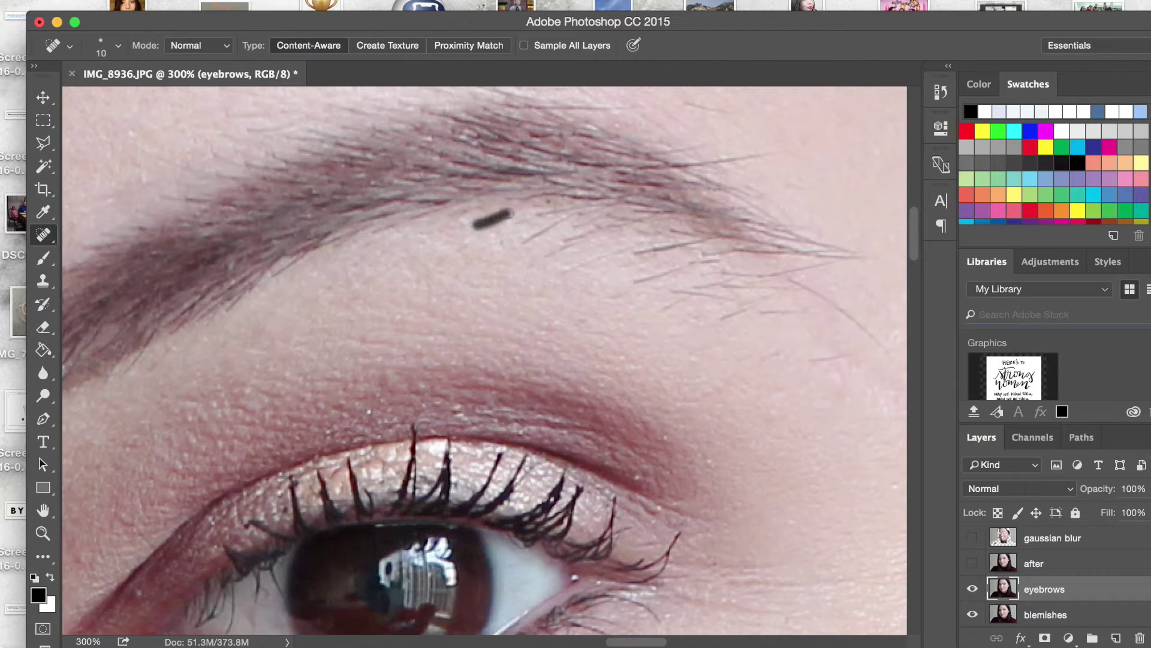
{"action": "left_click", "coordinate": [49, 298]}
{"action": "left_click", "coordinate": [49, 282]}
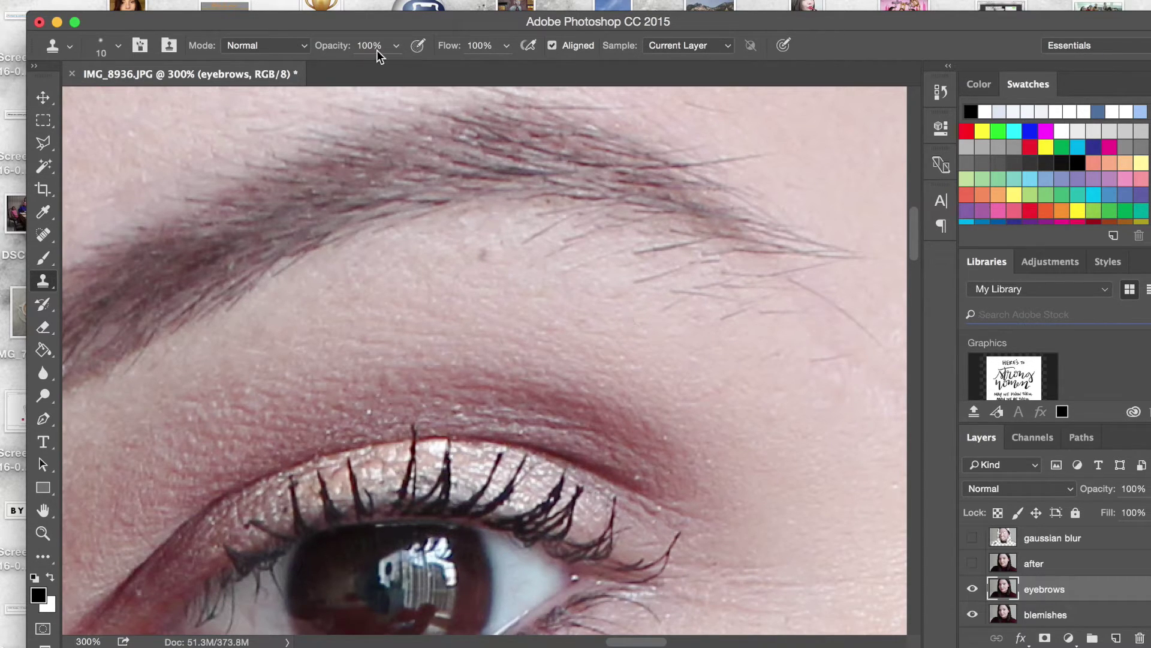
{"action": "left_click", "coordinate": [174, 2]}
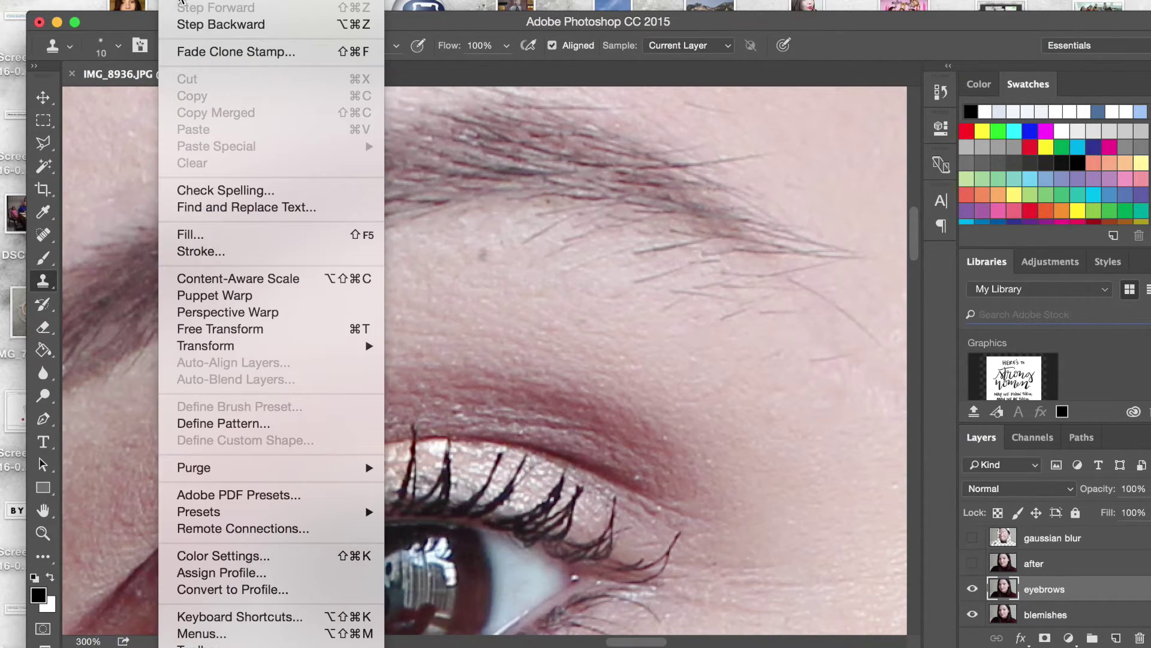
{"action": "left_click", "coordinate": [181, 1]}
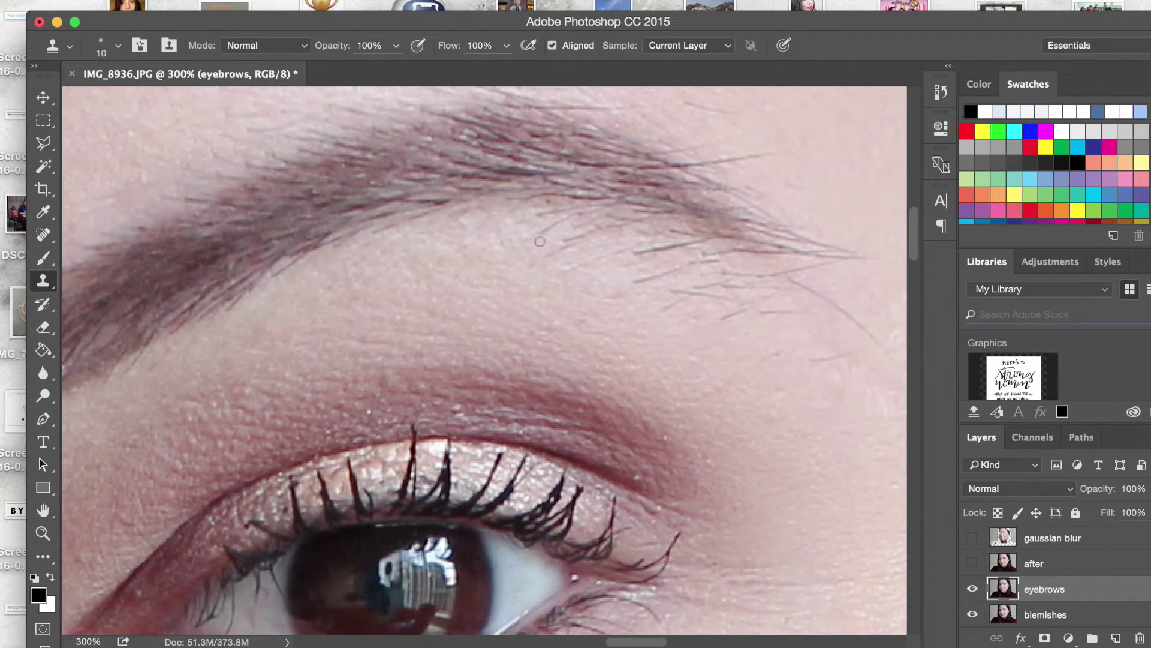
Step: Remove the stray hairs beneath the eyebrow's arch and outer tail with the Spot Healing Brush at 10 px
{"action": "left_click", "coordinate": [43, 234]}
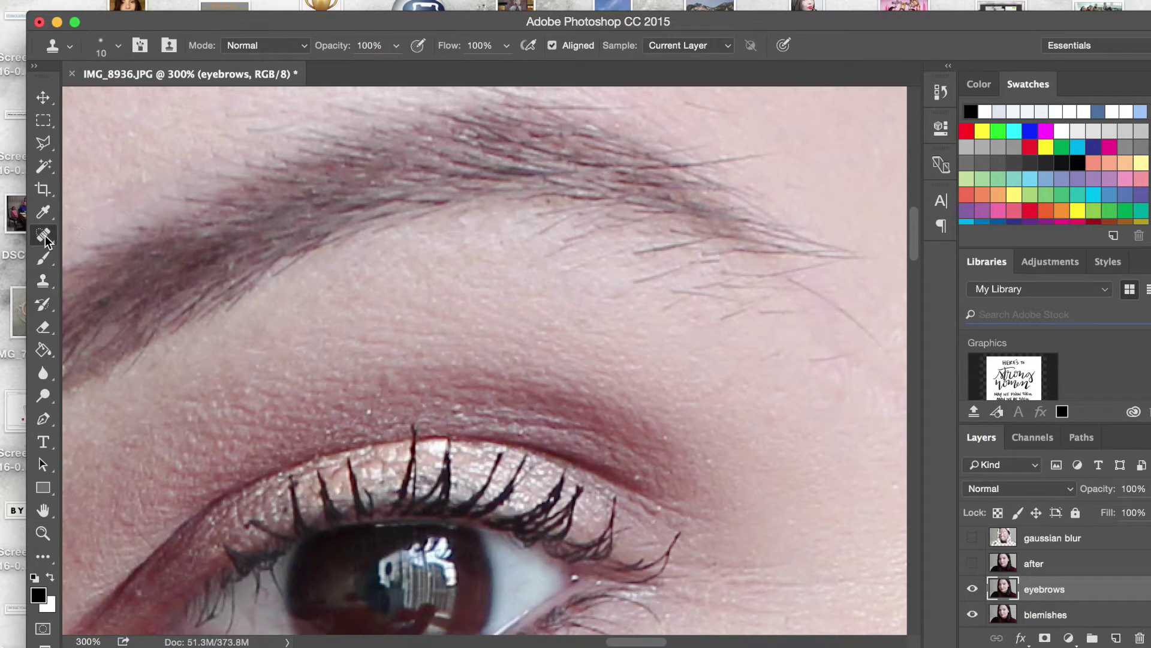
{"action": "mouse_move", "coordinate": [532, 237]}
{"action": "left_mouse_down"}
{"action": "mouse_move", "coordinate": [549, 257]}
{"action": "mouse_move", "coordinate": [569, 245]}
{"action": "mouse_move", "coordinate": [563, 275]}
{"action": "mouse_move", "coordinate": [600, 259]}
{"action": "left_mouse_up"}
{"action": "left_click", "coordinate": [546, 257]}
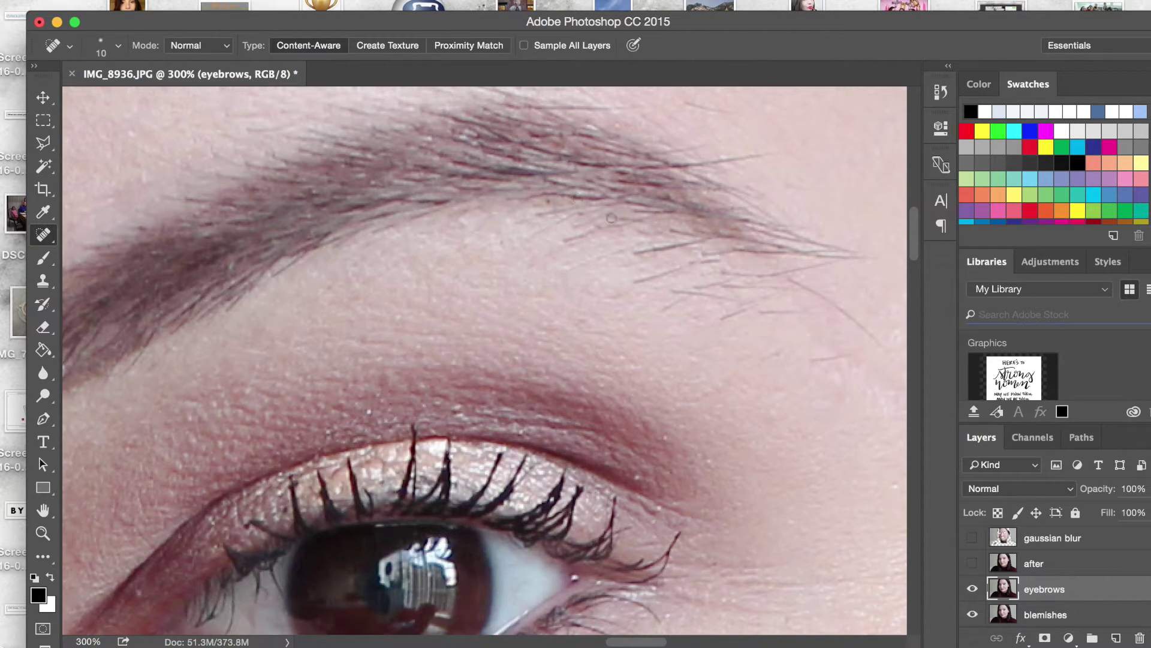
{"action": "left_click_drag", "start_coordinate": [789, 280], "coordinate": [892, 358]}
{"action": "mouse_move", "coordinate": [851, 357]}
{"action": "left_mouse_down"}
{"action": "mouse_move", "coordinate": [763, 354]}
{"action": "mouse_move", "coordinate": [785, 355]}
{"action": "left_mouse_up"}
{"action": "left_click_drag", "start_coordinate": [802, 365], "coordinate": [836, 361]}
{"action": "left_click_drag", "start_coordinate": [762, 311], "coordinate": [810, 317]}
{"action": "left_click_drag", "start_coordinate": [718, 322], "coordinate": [749, 303]}
{"action": "mouse_move", "coordinate": [662, 307]}
{"action": "left_mouse_down"}
{"action": "mouse_move", "coordinate": [689, 302]}
{"action": "mouse_move", "coordinate": [680, 290]}
{"action": "mouse_move", "coordinate": [736, 303]}
{"action": "left_mouse_up"}
{"action": "left_click_drag", "start_coordinate": [633, 249], "coordinate": [758, 277]}
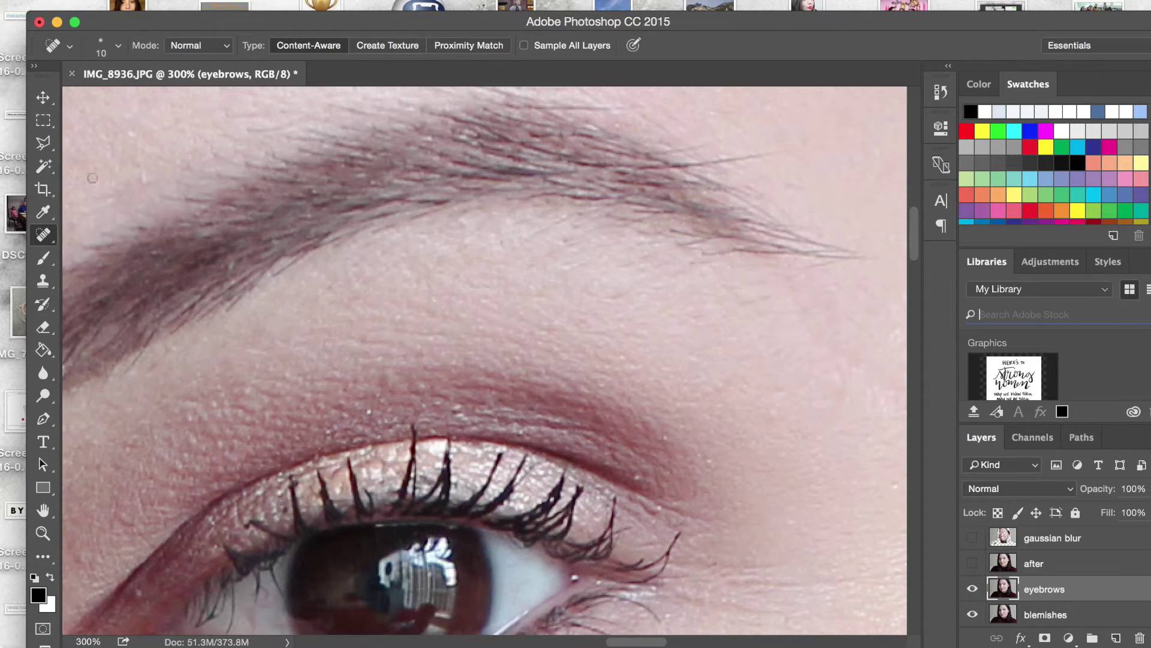
Step: Even out the skin below the eyebrow with the Clone Stamp at 60 px, sampling clean skin nearby
{"action": "left_click", "coordinate": [43, 280]}
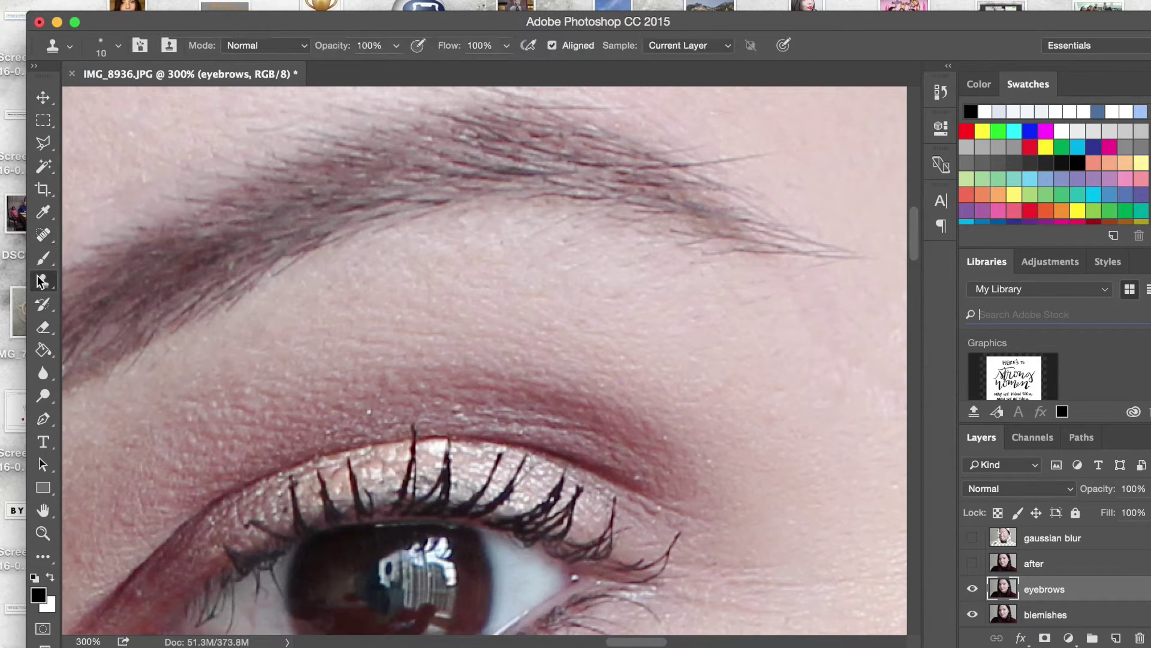
{"action": "left_click", "coordinate": [120, 45]}
{"action": "left_click_drag", "start_coordinate": [131, 101], "coordinate": [159, 101]}
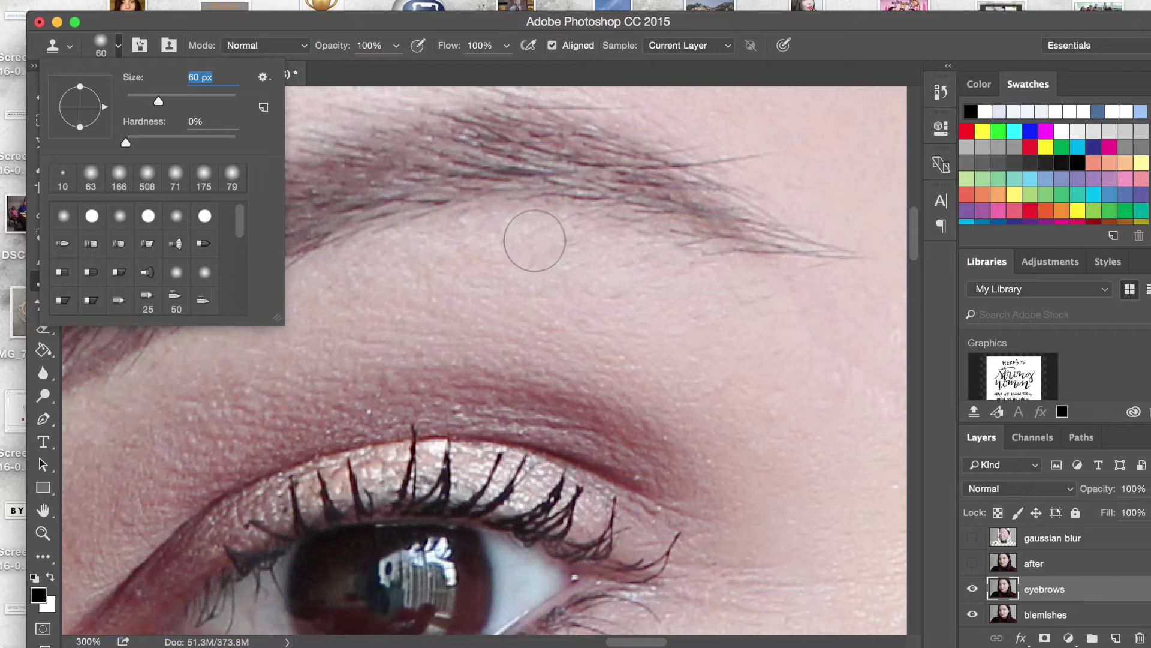
{"action": "key", "text": "Return"}
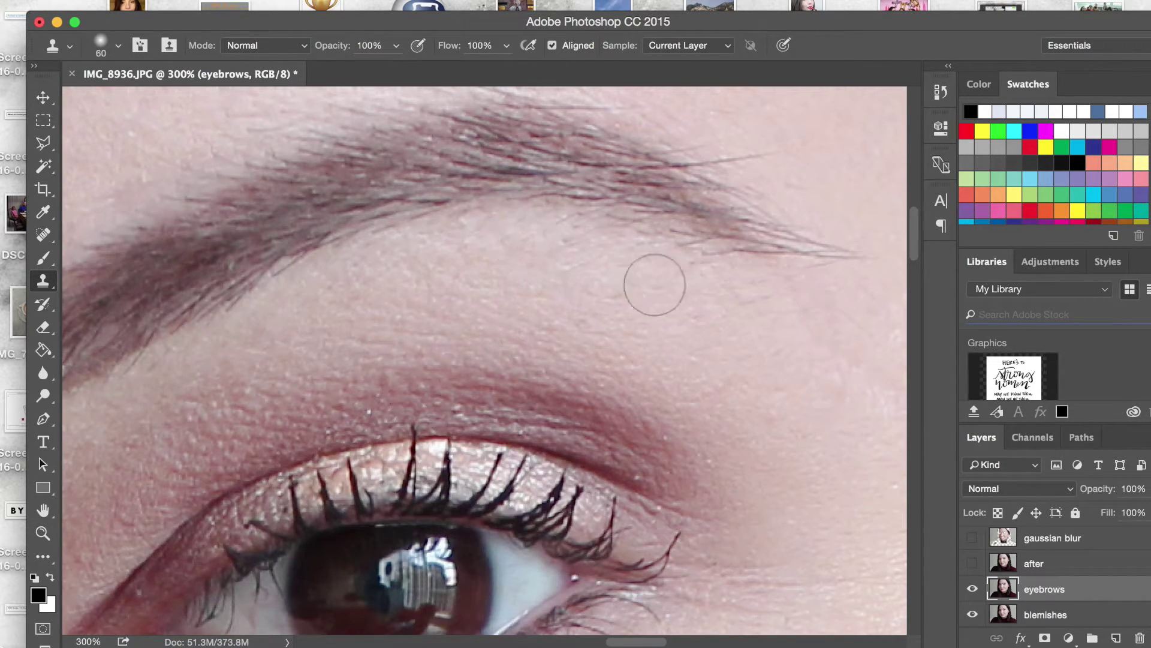
{"action": "left_click", "coordinate": [648, 305], "text": "alt"}
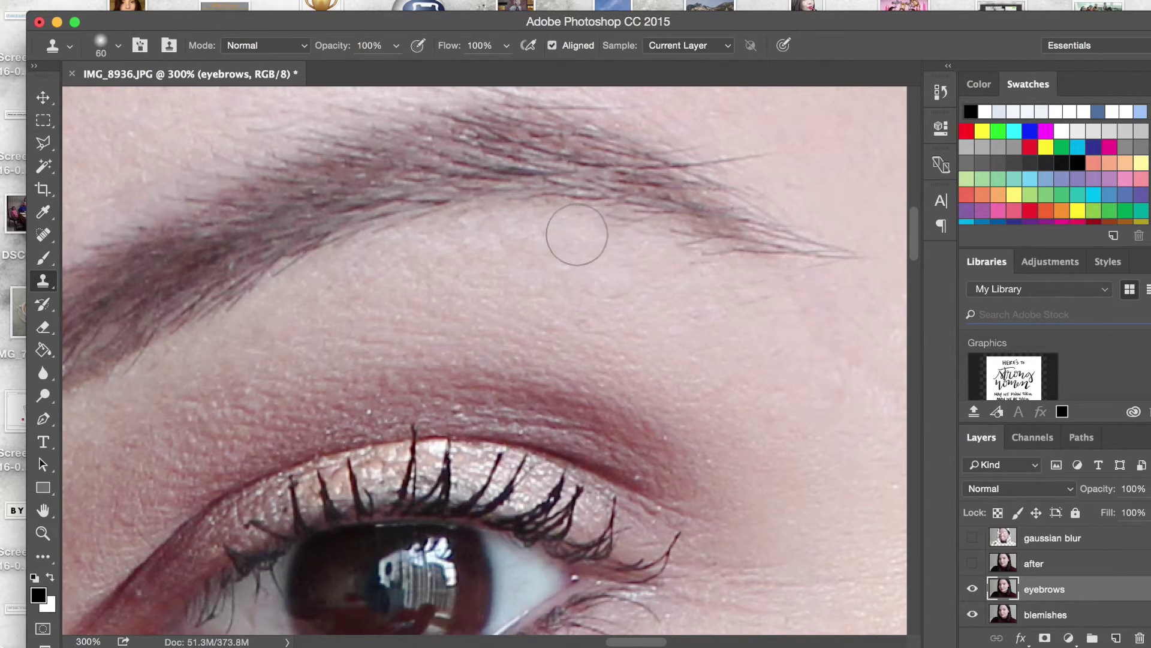
{"action": "left_click", "coordinate": [576, 238]}
{"action": "left_click", "coordinate": [713, 312], "text": "alt"}
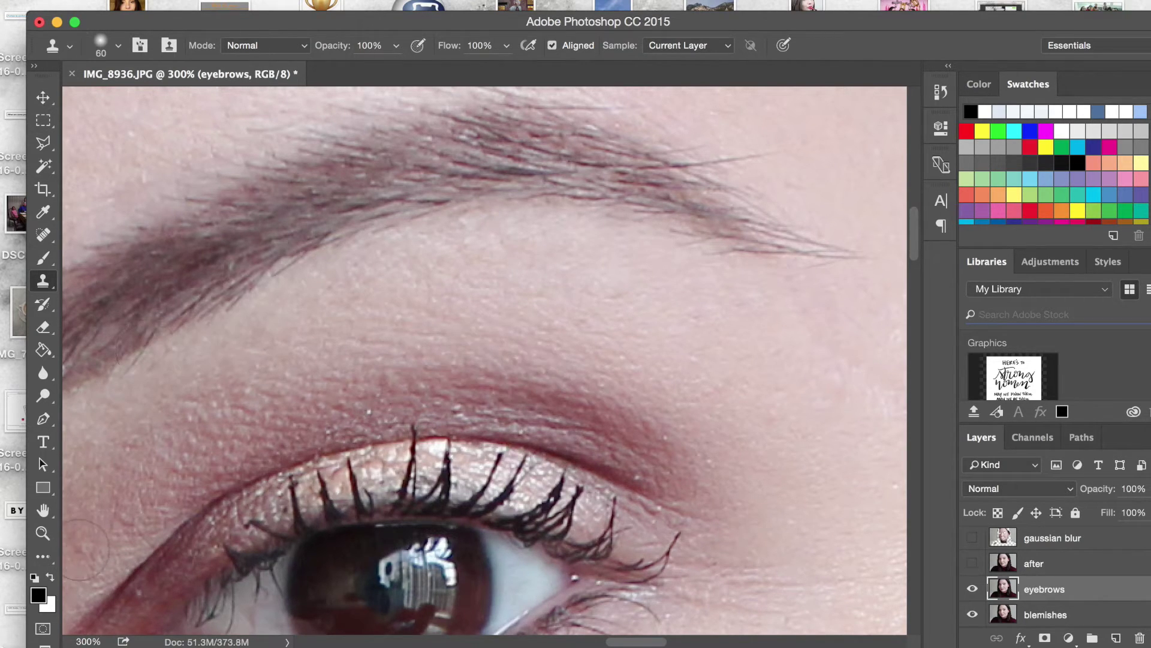
Step: Remove the stray hairs along the upper edge of the eyebrow's outer half with the Spot Healing Brush
{"action": "left_click", "coordinate": [41, 539]}
{"action": "left_click", "coordinate": [523, 48]}
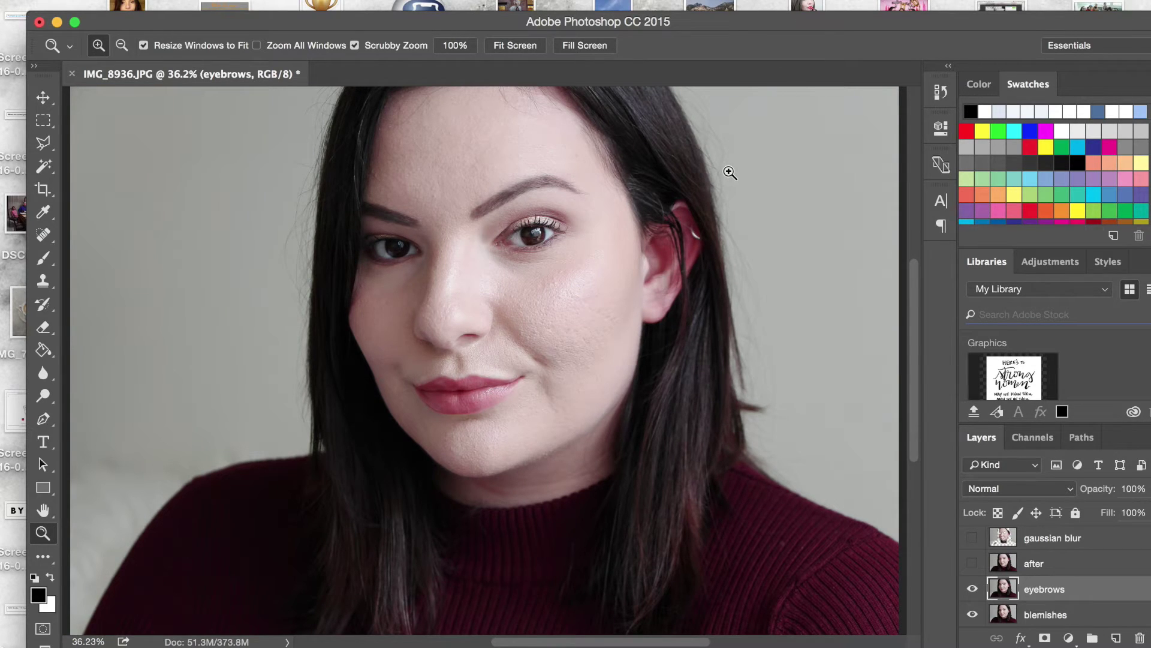
{"action": "left_click_drag", "start_coordinate": [566, 179], "coordinate": [621, 179]}
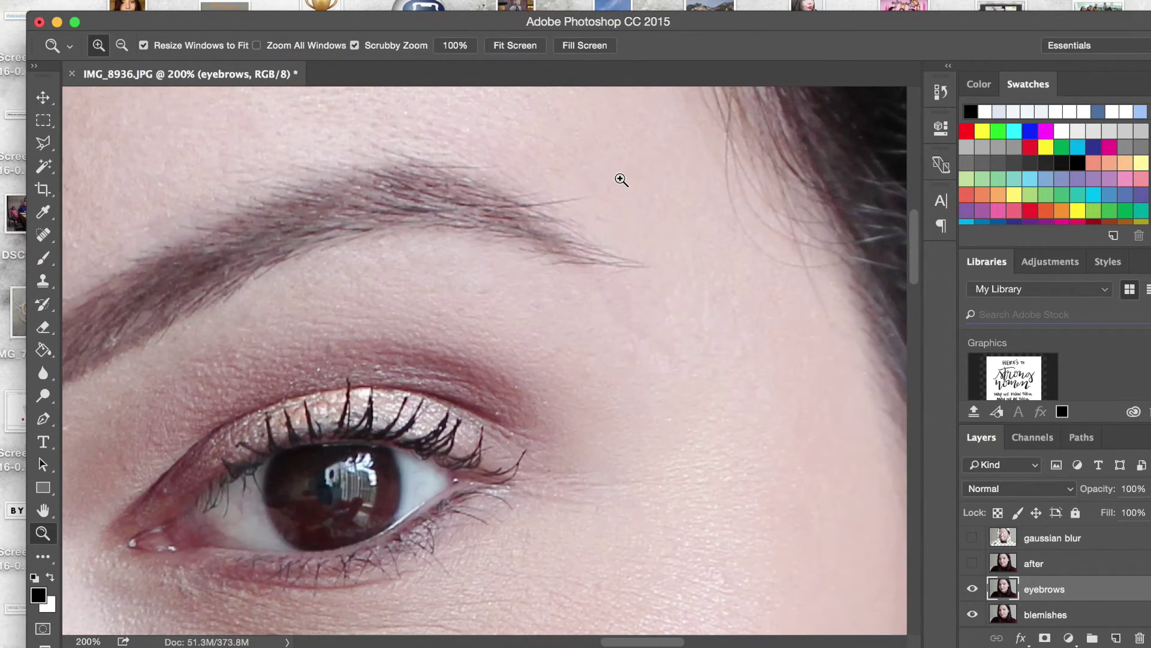
{"action": "left_click", "coordinate": [45, 237]}
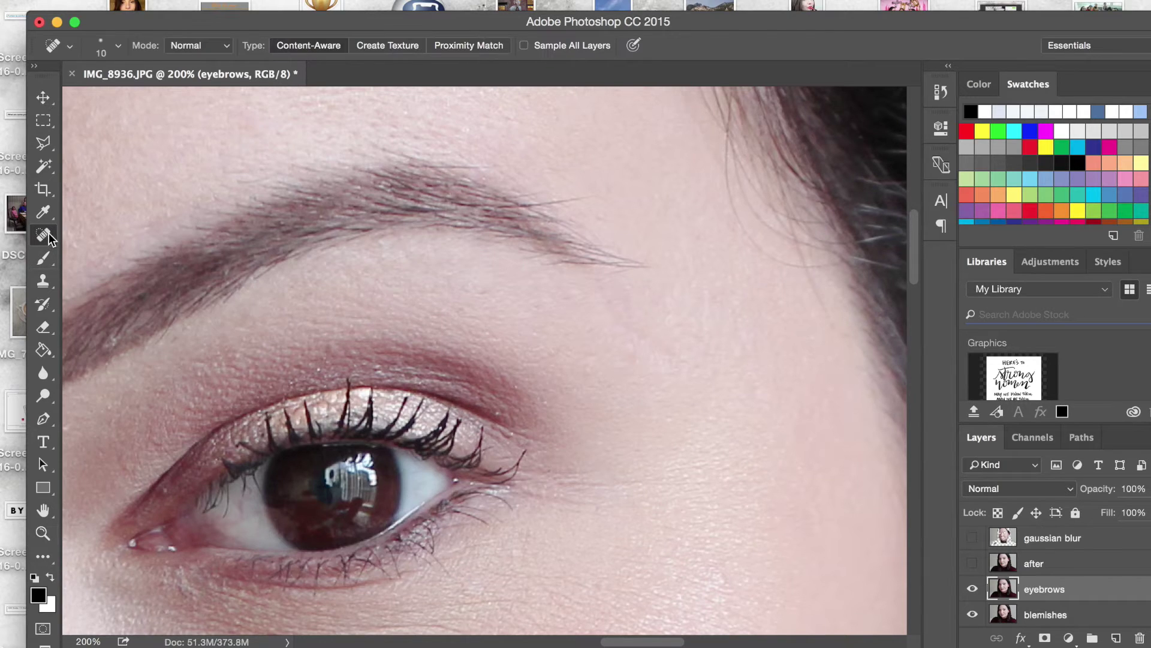
{"action": "left_click_drag", "start_coordinate": [453, 165], "coordinate": [492, 167]}
{"action": "mouse_move", "coordinate": [541, 203]}
{"action": "left_mouse_down"}
{"action": "mouse_move", "coordinate": [588, 199]}
{"action": "mouse_move", "coordinate": [579, 190]}
{"action": "left_mouse_up"}
Step: Compare the whole portrait with and without the "eyebrows" layer by switching its visibility
{"action": "left_click", "coordinate": [42, 533]}
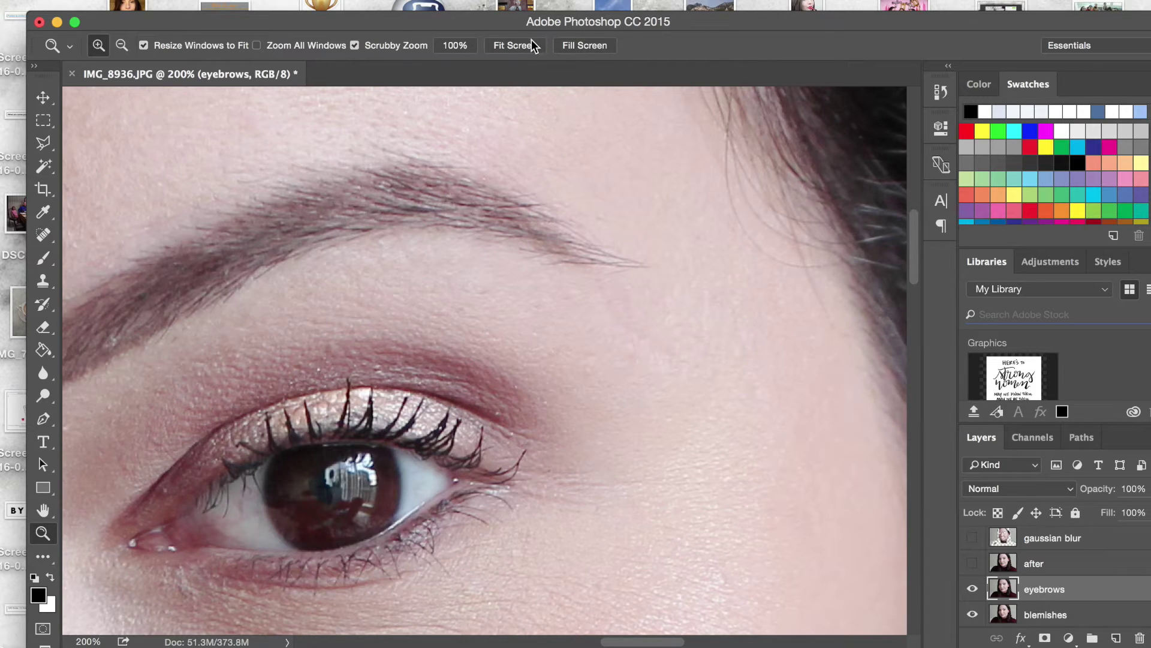
{"action": "left_click", "coordinate": [514, 46]}
{"action": "left_click", "coordinate": [973, 589]}
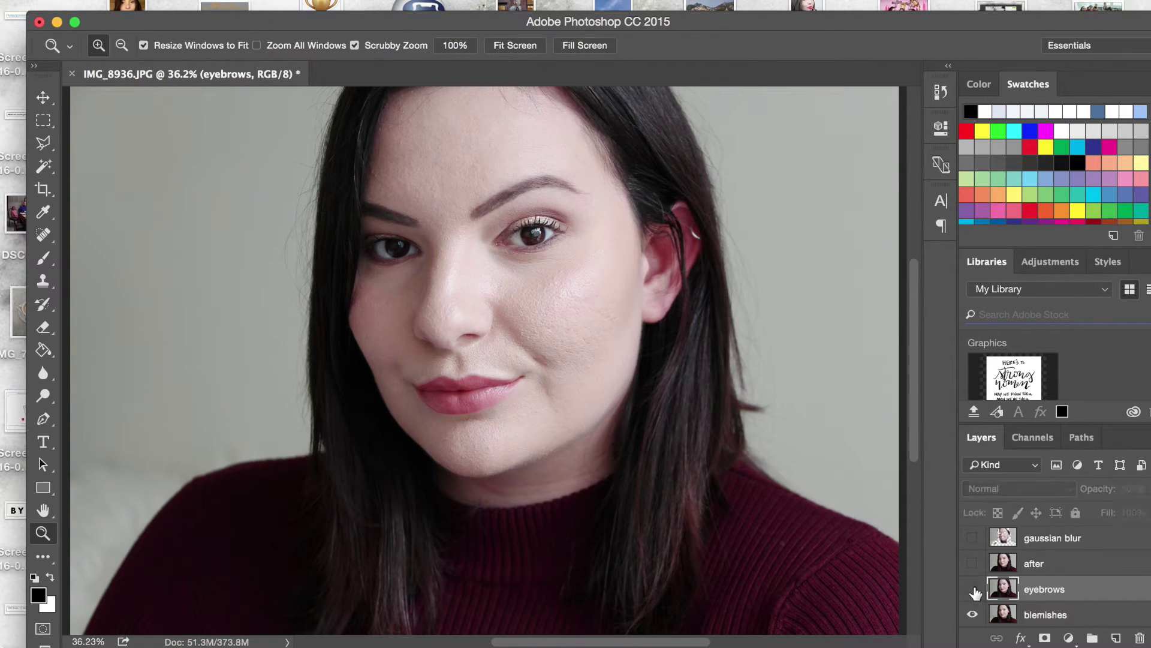
{"action": "left_click", "coordinate": [973, 589]}
{"action": "left_click", "coordinate": [973, 590]}
{"action": "left_click", "coordinate": [972, 590]}
{"action": "left_click", "coordinate": [973, 590]}
{"action": "left_click", "coordinate": [973, 590]}
{"action": "left_click", "coordinate": [973, 590]}
{"action": "left_click", "coordinate": [972, 590]}
{"action": "left_click", "coordinate": [973, 589]}
{"action": "left_click", "coordinate": [972, 589]}
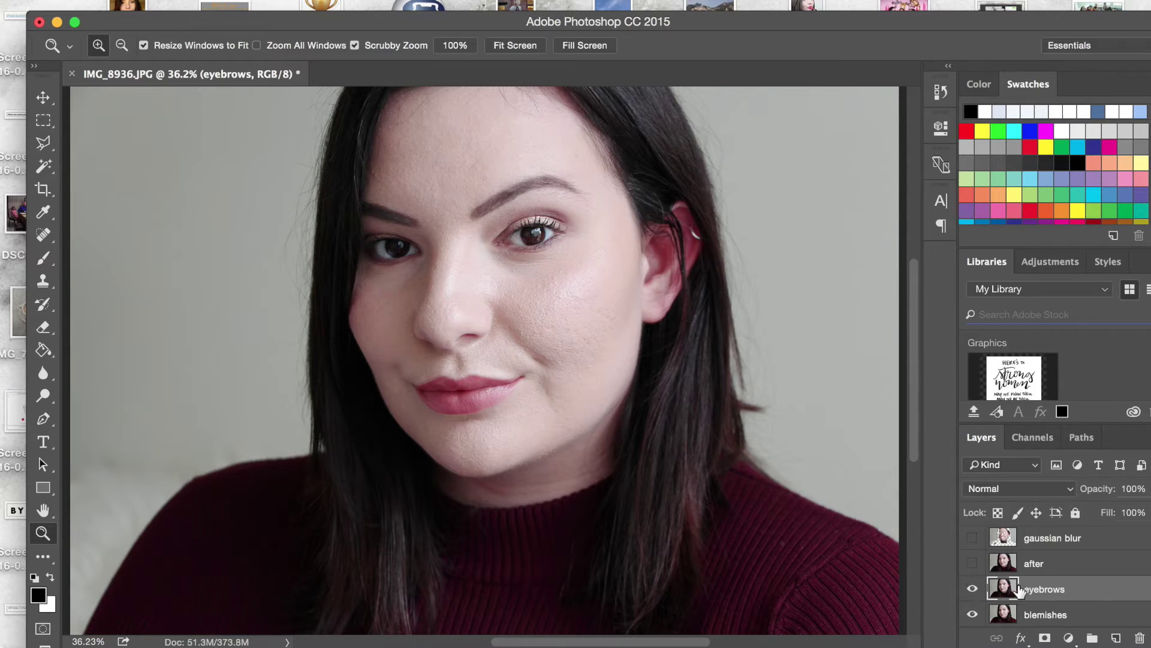
Step: Duplicate the "eyebrows" layer and apply a Surface Blur with radius 24 pixels and threshold 25 levels to the copy
{"action": "left_click_drag", "start_coordinate": [1111, 626], "coordinate": [1116, 638]}
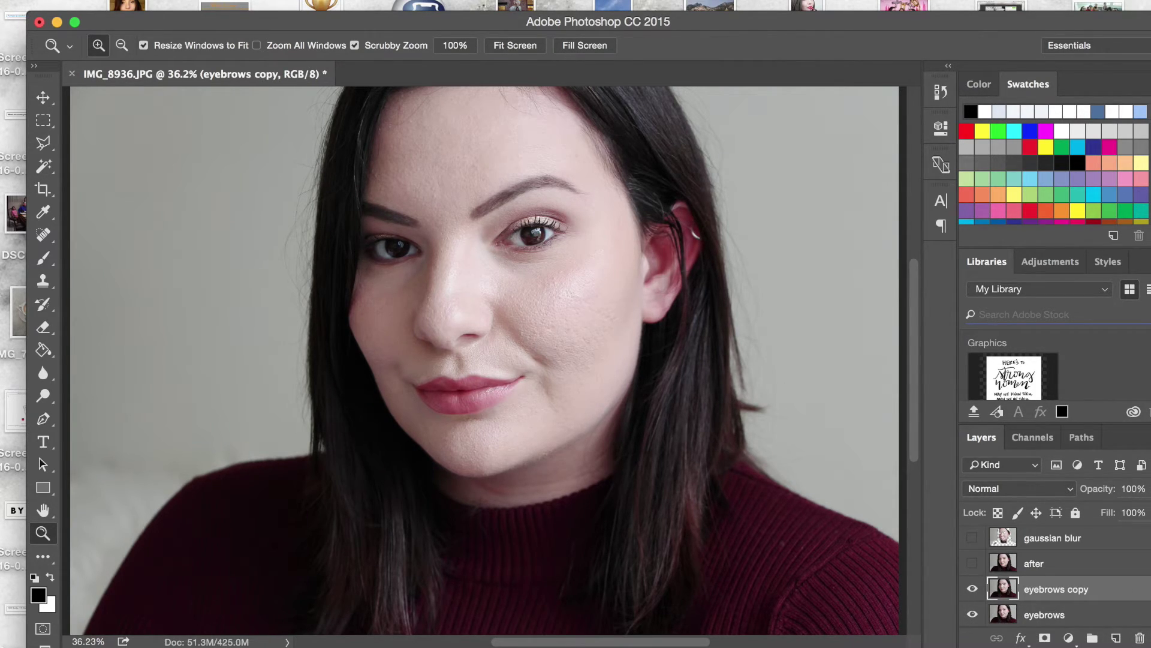
{"action": "left_click", "coordinate": [415, 0]}
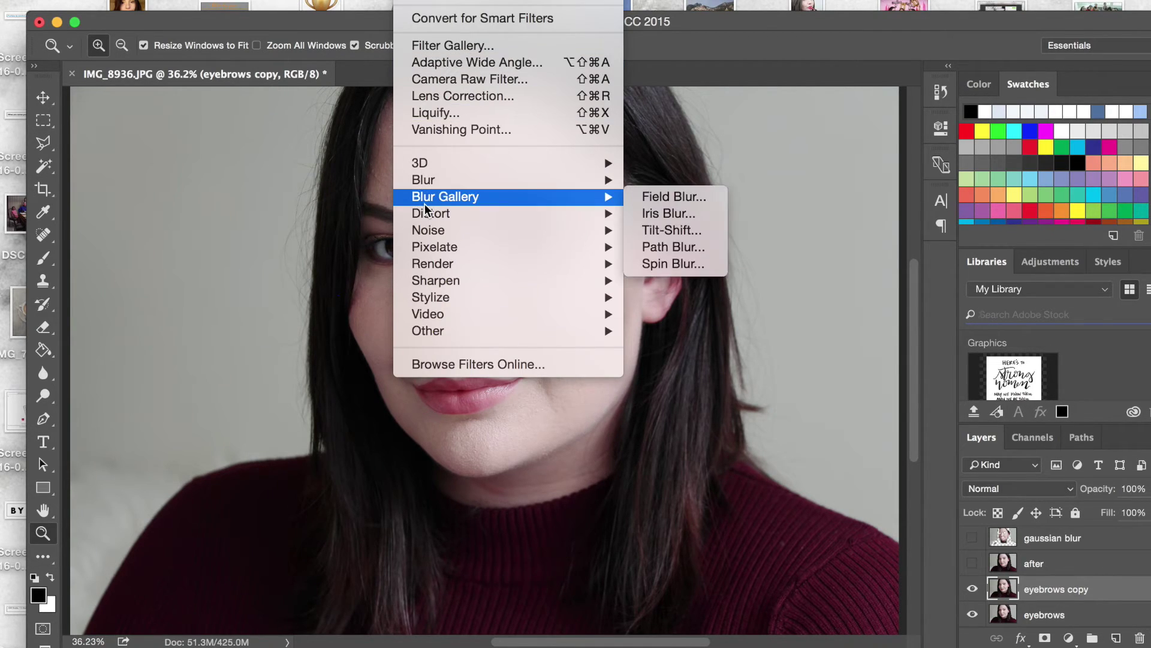
{"action": "mouse_move", "coordinate": [447, 181]}
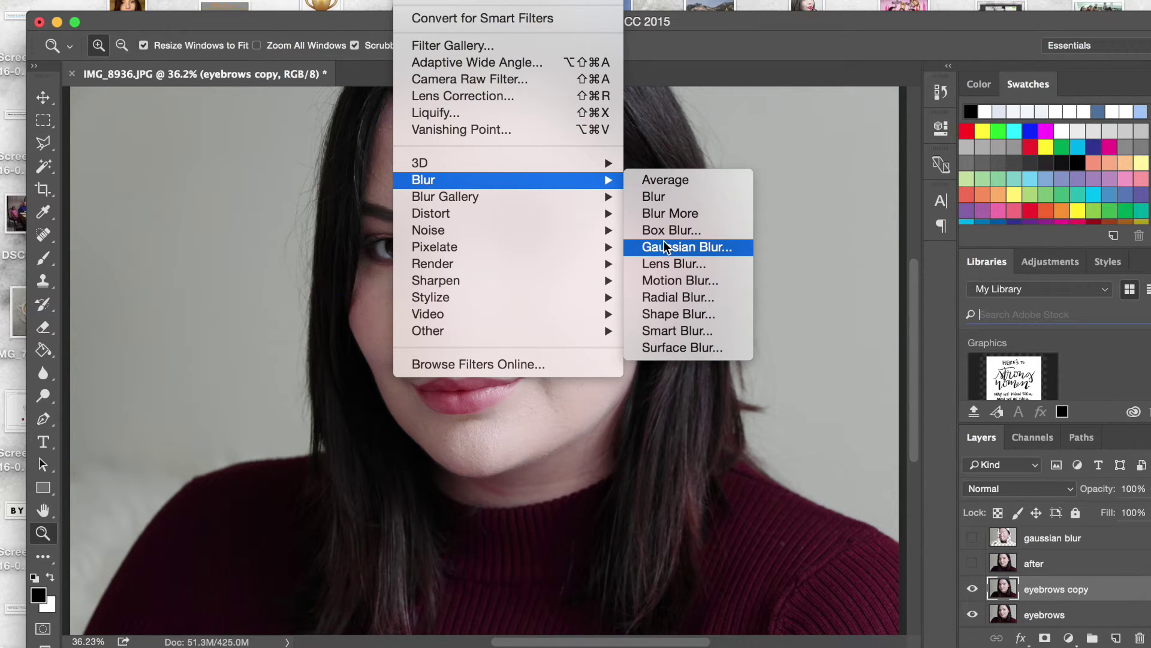
{"action": "left_click", "coordinate": [686, 344]}
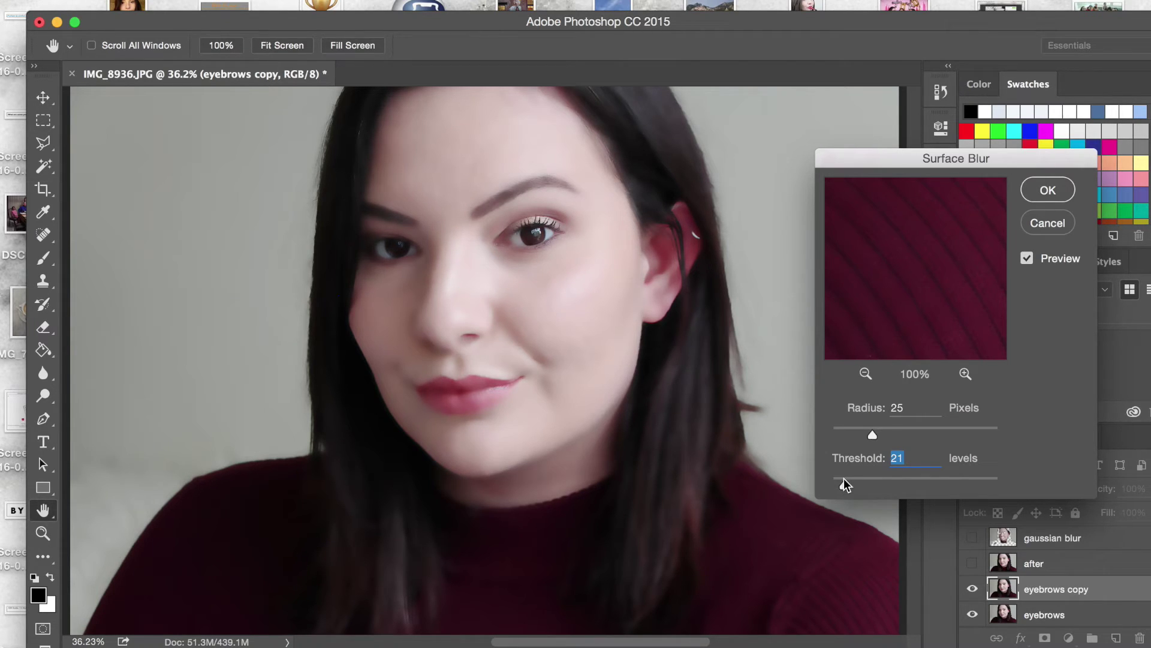
{"action": "left_click_drag", "start_coordinate": [844, 478], "coordinate": [915, 474]}
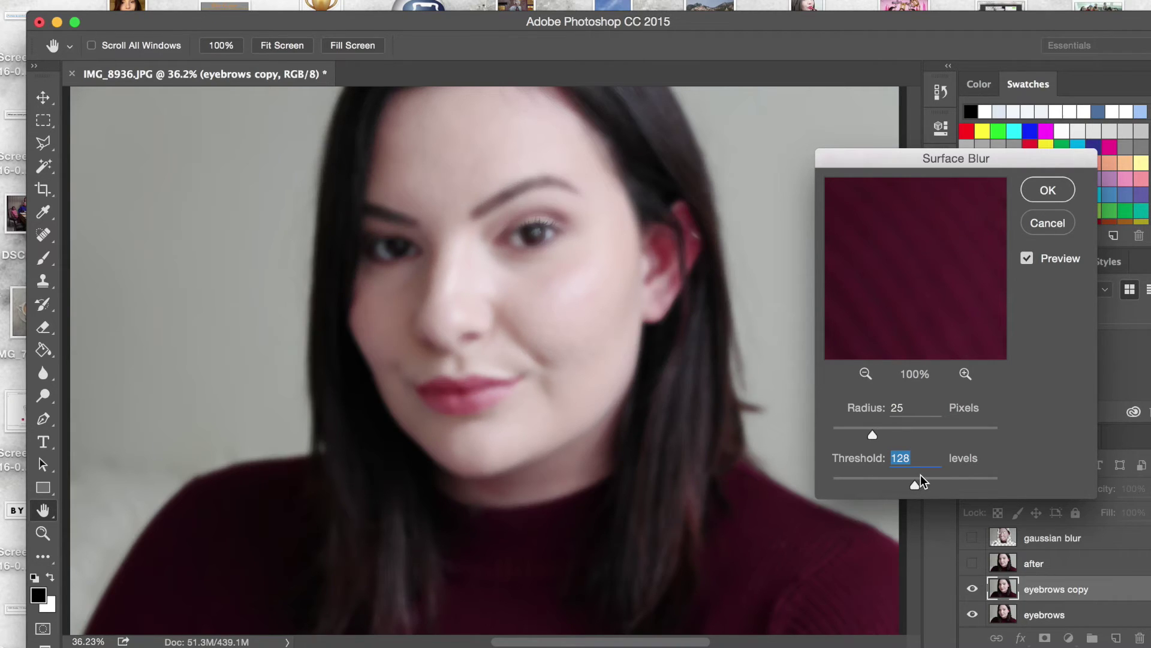
{"action": "left_click", "coordinate": [858, 476]}
{"action": "left_click_drag", "start_coordinate": [894, 428], "coordinate": [941, 430]}
{"action": "left_click", "coordinate": [870, 427]}
{"action": "left_click_drag", "start_coordinate": [854, 483], "coordinate": [847, 484]}
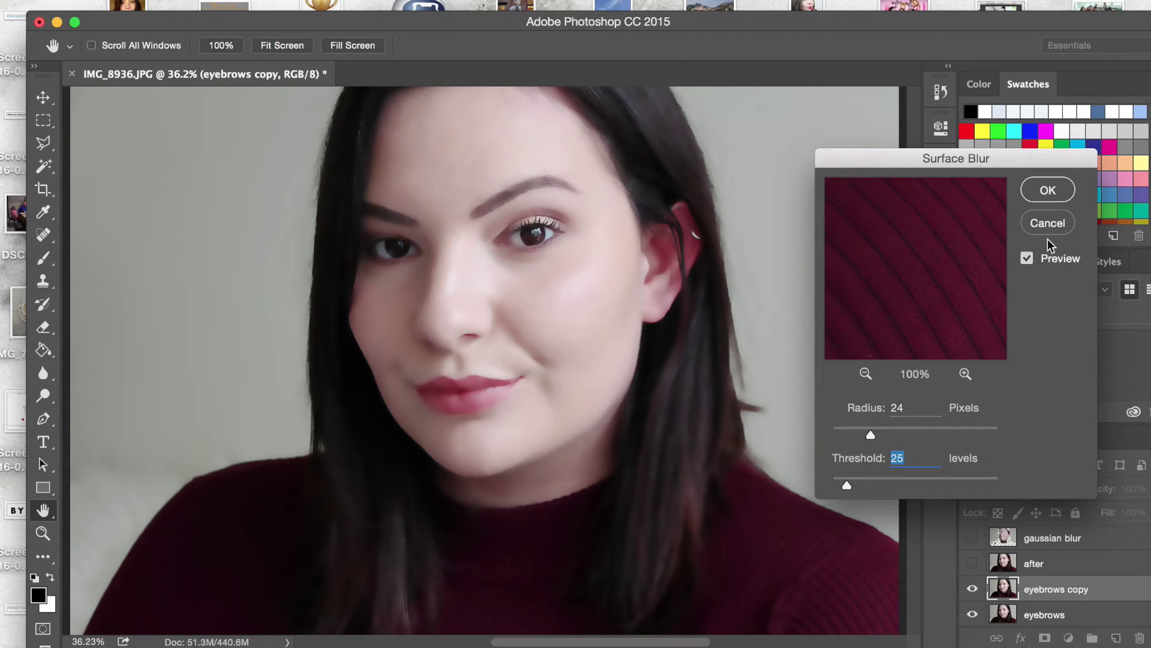
{"action": "left_click", "coordinate": [1027, 258]}
{"action": "left_click", "coordinate": [1027, 258]}
{"action": "left_click", "coordinate": [1047, 191]}
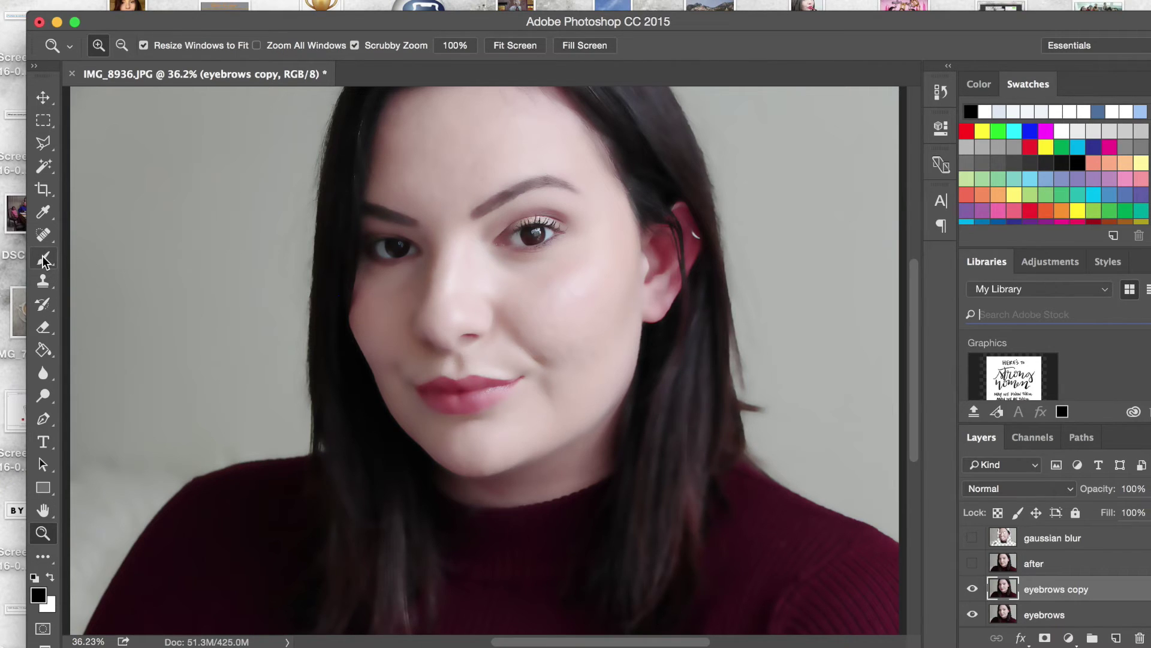
Step: Erase the blurred copy over both eyes with a 166 px Eraser and over the lips at 67 px
{"action": "left_click", "coordinate": [45, 328]}
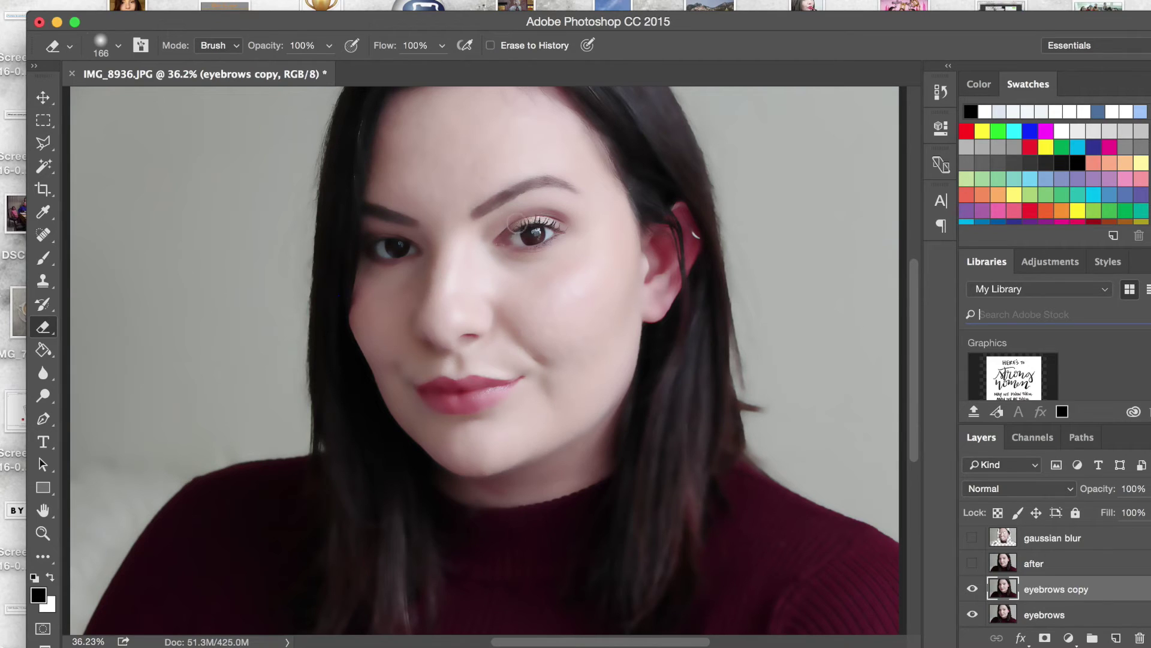
{"action": "mouse_move", "coordinate": [517, 222]}
{"action": "left_mouse_down"}
{"action": "mouse_move", "coordinate": [505, 236]}
{"action": "mouse_move", "coordinate": [555, 230]}
{"action": "mouse_move", "coordinate": [532, 232]}
{"action": "left_mouse_up"}
{"action": "left_click_drag", "start_coordinate": [413, 247], "coordinate": [375, 252]}
{"action": "left_click", "coordinate": [118, 46]}
{"action": "left_click_drag", "start_coordinate": [169, 100], "coordinate": [162, 101]}
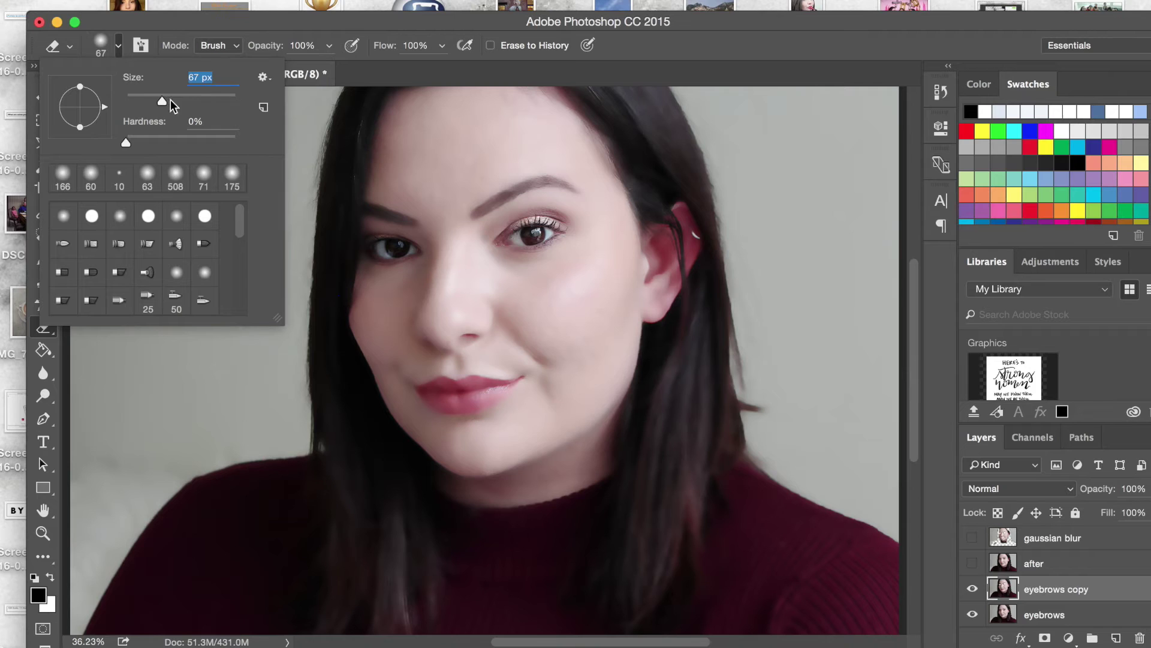
{"action": "key", "text": "Return"}
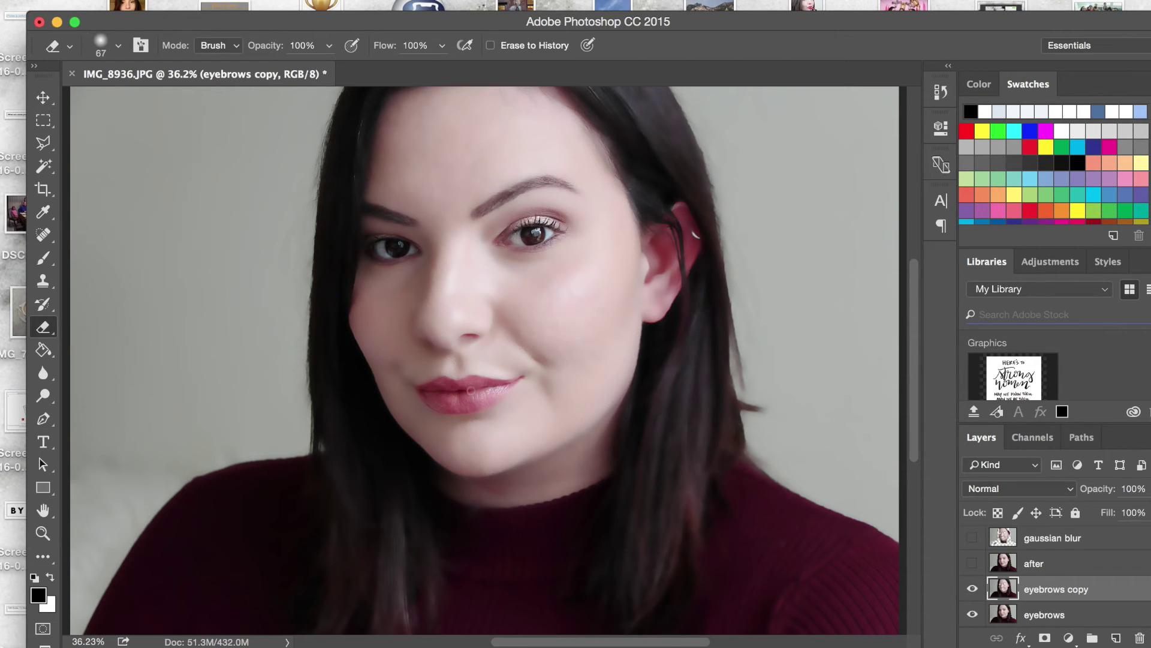
Step: Erase the blurred copy over the hair and sweater with the Eraser at 380 px
{"action": "left_click", "coordinate": [114, 45]}
{"action": "left_click_drag", "start_coordinate": [154, 101], "coordinate": [221, 99]}
{"action": "left_click", "coordinate": [351, 110]}
{"action": "mouse_move", "coordinate": [637, 565]}
{"action": "left_mouse_down"}
{"action": "mouse_move", "coordinate": [684, 370]}
{"action": "mouse_move", "coordinate": [709, 323]}
{"action": "mouse_move", "coordinate": [717, 500]}
{"action": "mouse_move", "coordinate": [706, 605]}
{"action": "mouse_move", "coordinate": [703, 513]}
{"action": "left_mouse_up"}
{"action": "mouse_move", "coordinate": [617, 104]}
{"action": "left_mouse_down"}
{"action": "mouse_move", "coordinate": [661, 175]}
{"action": "mouse_move", "coordinate": [664, 131]}
{"action": "mouse_move", "coordinate": [644, 102]}
{"action": "mouse_move", "coordinate": [675, 145]}
{"action": "mouse_move", "coordinate": [645, 119]}
{"action": "left_mouse_up"}
Step: Erase the remaining blur from the hair around the ear with the Eraser at 143 px
{"action": "left_click", "coordinate": [119, 46]}
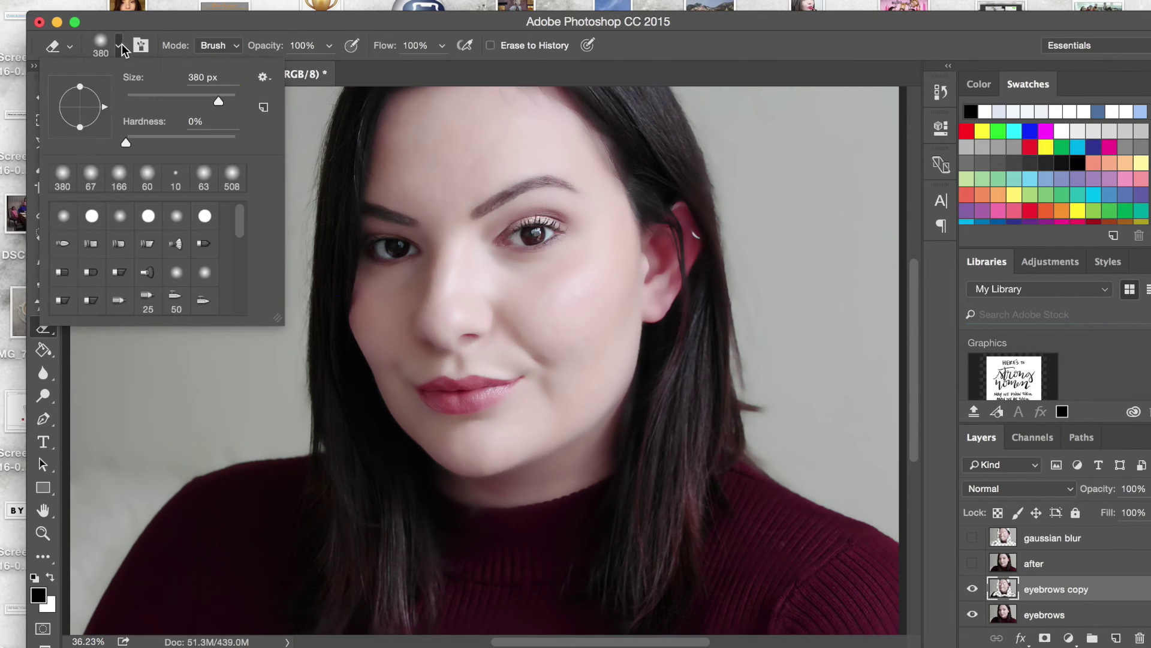
{"action": "left_click", "coordinate": [193, 102]}
{"action": "left_click", "coordinate": [679, 158]}
{"action": "mouse_move", "coordinate": [679, 158]}
{"action": "left_mouse_down"}
{"action": "mouse_move", "coordinate": [704, 196]}
{"action": "mouse_move", "coordinate": [715, 274]}
{"action": "left_mouse_up"}
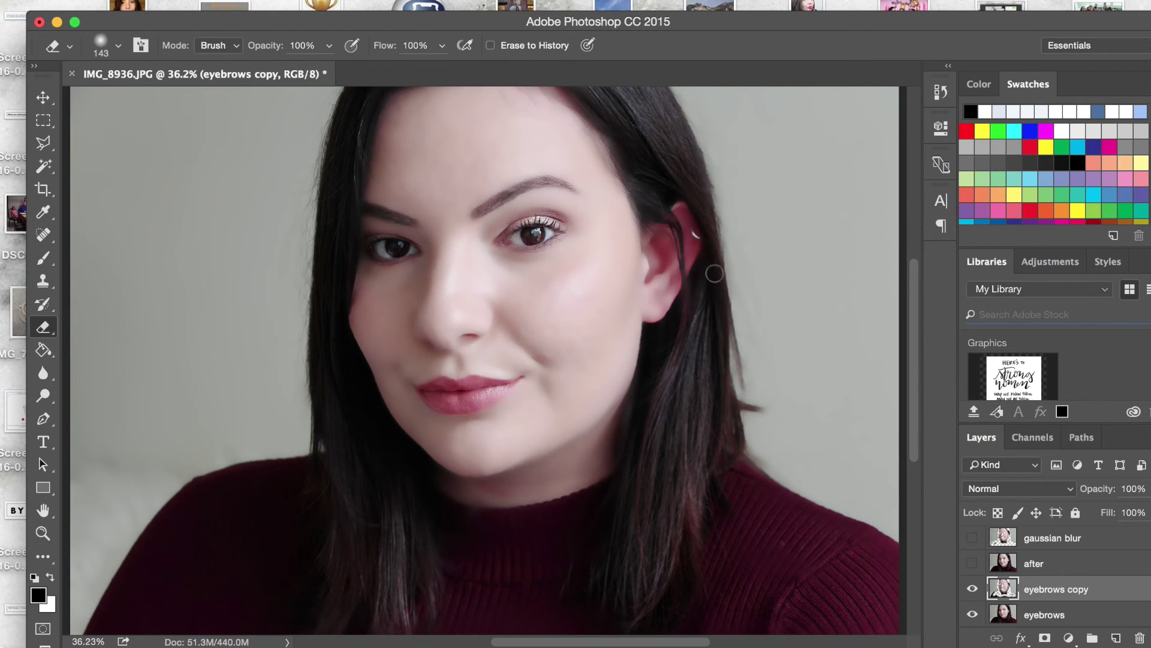
Step: Compare the portrait with and without the blurred "eyebrows copy" layer, and against the "gaussian blur" layer
{"action": "left_click", "coordinate": [972, 589]}
{"action": "left_click", "coordinate": [972, 589]}
{"action": "left_click", "coordinate": [972, 589]}
{"action": "left_click", "coordinate": [972, 589]}
{"action": "left_click", "coordinate": [973, 589]}
{"action": "left_click", "coordinate": [972, 538]}
{"action": "left_click", "coordinate": [972, 537]}
{"action": "left_click", "coordinate": [972, 589]}
Step: Reduce the "eyebrows copy" layer's opacity to 50% and check the softened skin with the layer hidden and shown
{"action": "left_click", "coordinate": [1149, 489]}
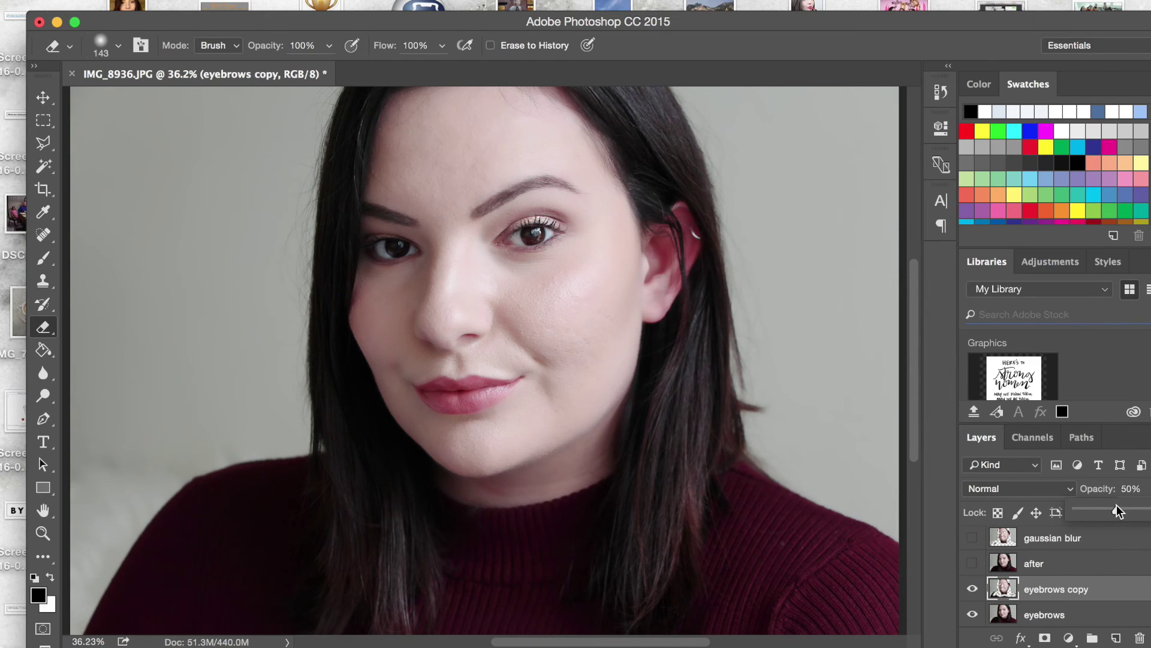
{"action": "left_click", "coordinate": [1065, 591]}
{"action": "left_click", "coordinate": [973, 589]}
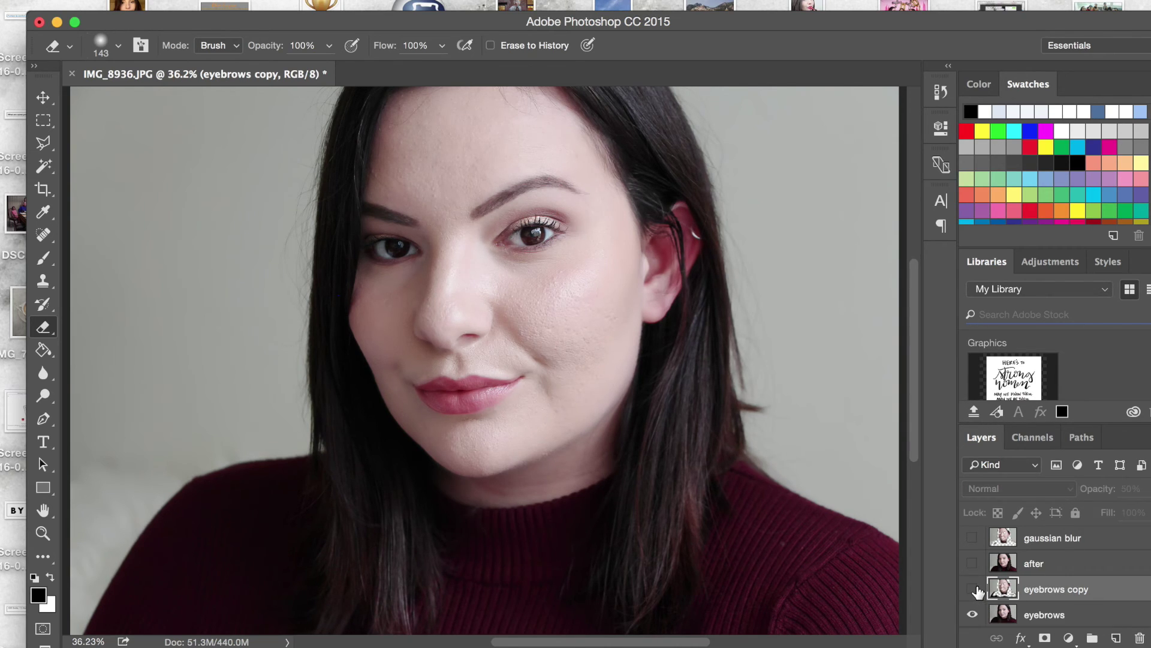
{"action": "left_click", "coordinate": [973, 589]}
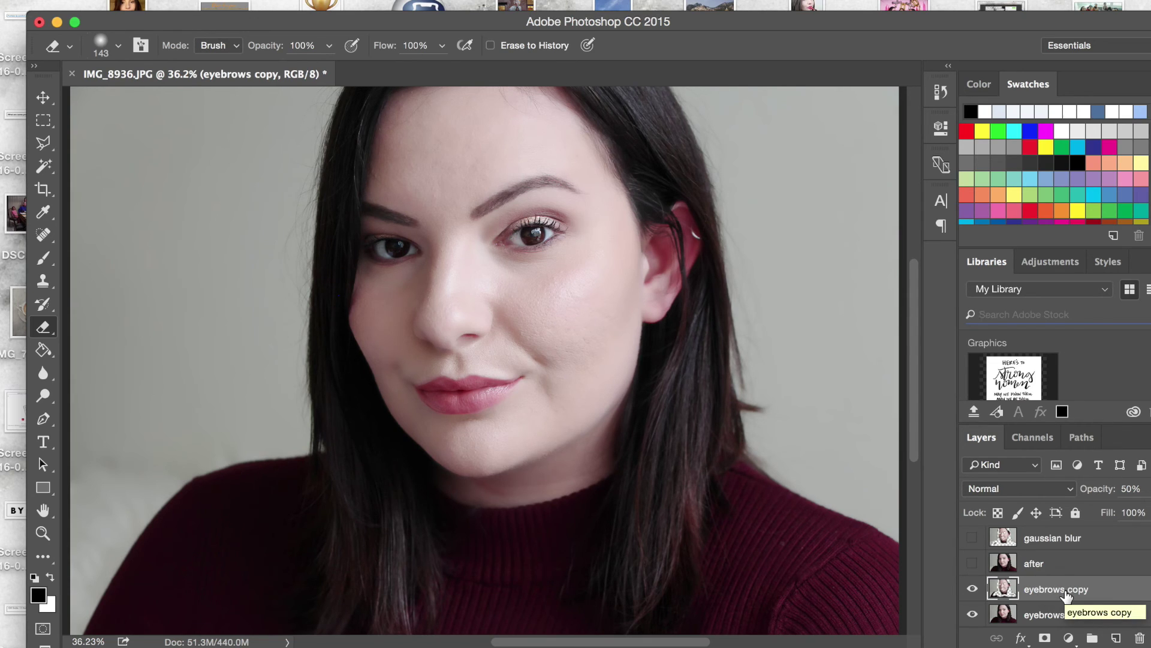
Step: Merge the retouching layers from "eyebrows copy" down into "contrast" and rename the merged layer "after 2"
{"action": "key", "text": "super+e"}
{"action": "key", "text": "super+e"}
{"action": "key", "text": "super+e"}
{"action": "key", "text": "super+e"}
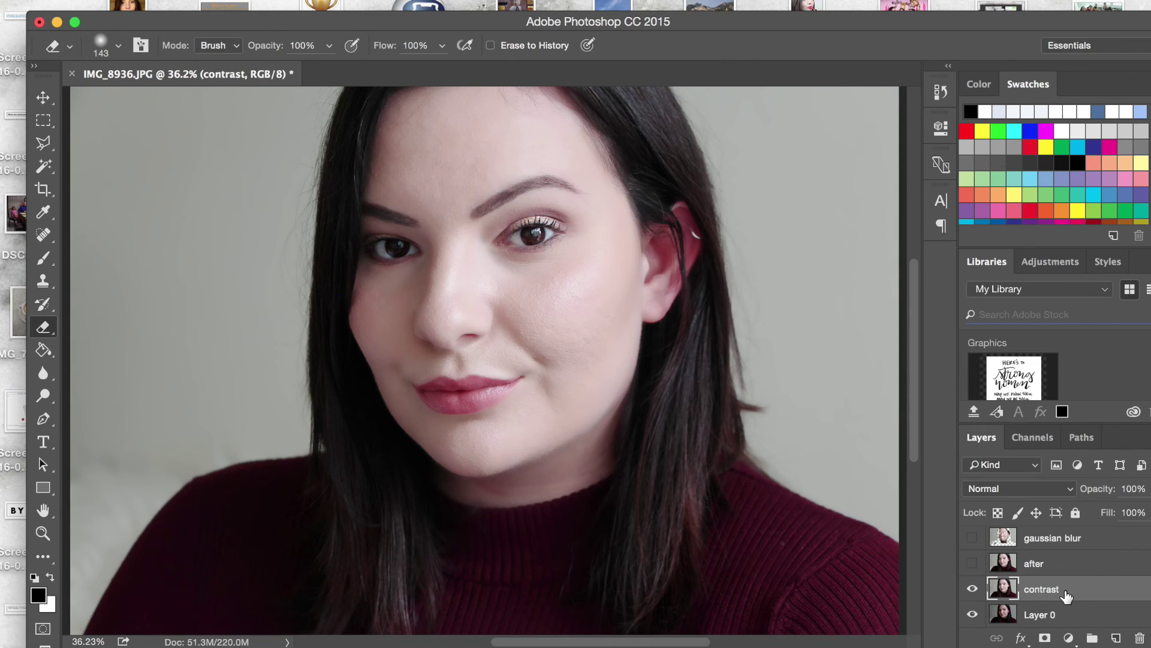
{"action": "double_click", "coordinate": [1046, 592]}
{"action": "type", "text": "after 2"}
{"action": "key", "text": "Return"}
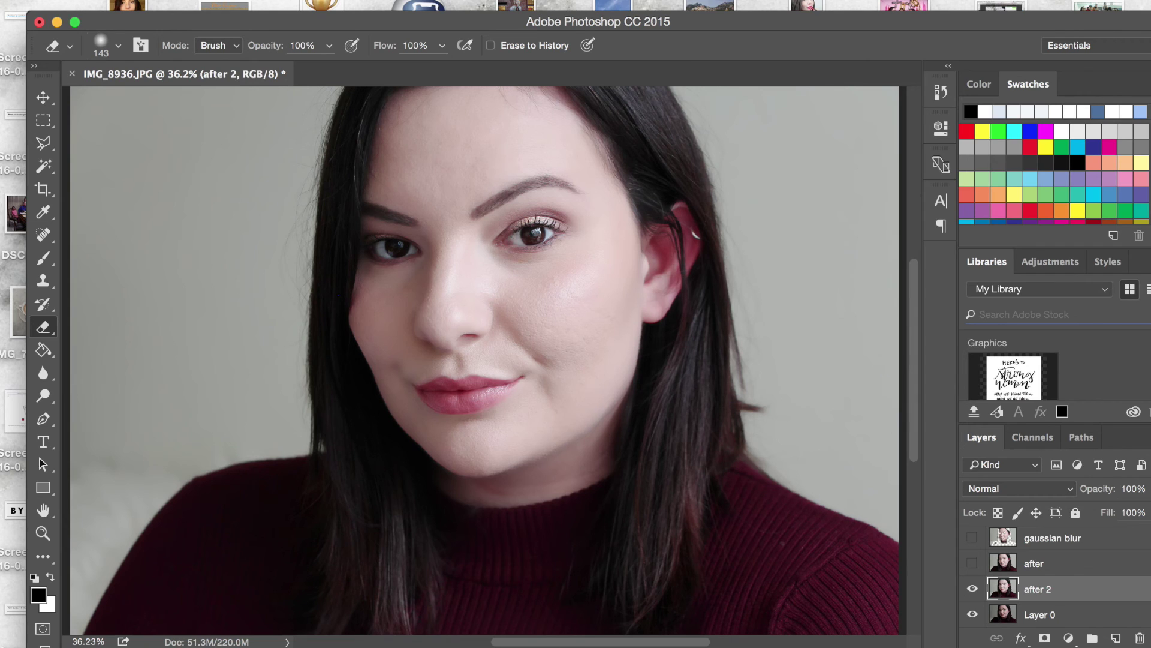
Step: Compare the "after 2" layer with the original photo and the earlier "after" layer by switching their visibility
{"action": "left_click", "coordinate": [973, 589]}
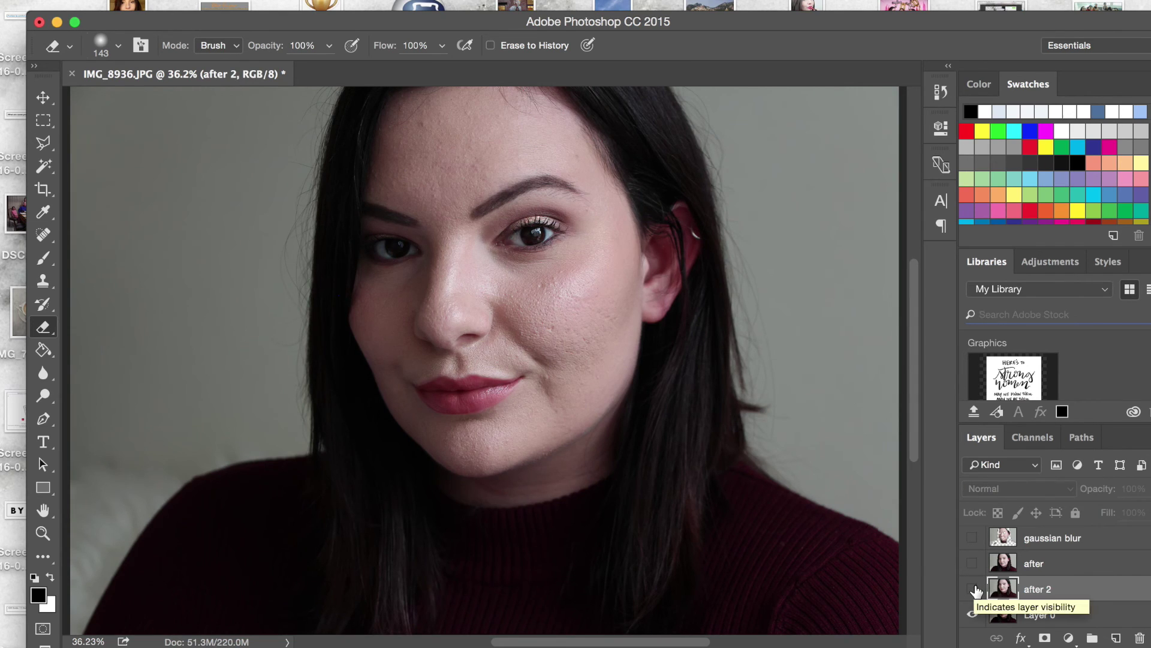
{"action": "left_click", "coordinate": [974, 590]}
{"action": "left_click", "coordinate": [973, 590]}
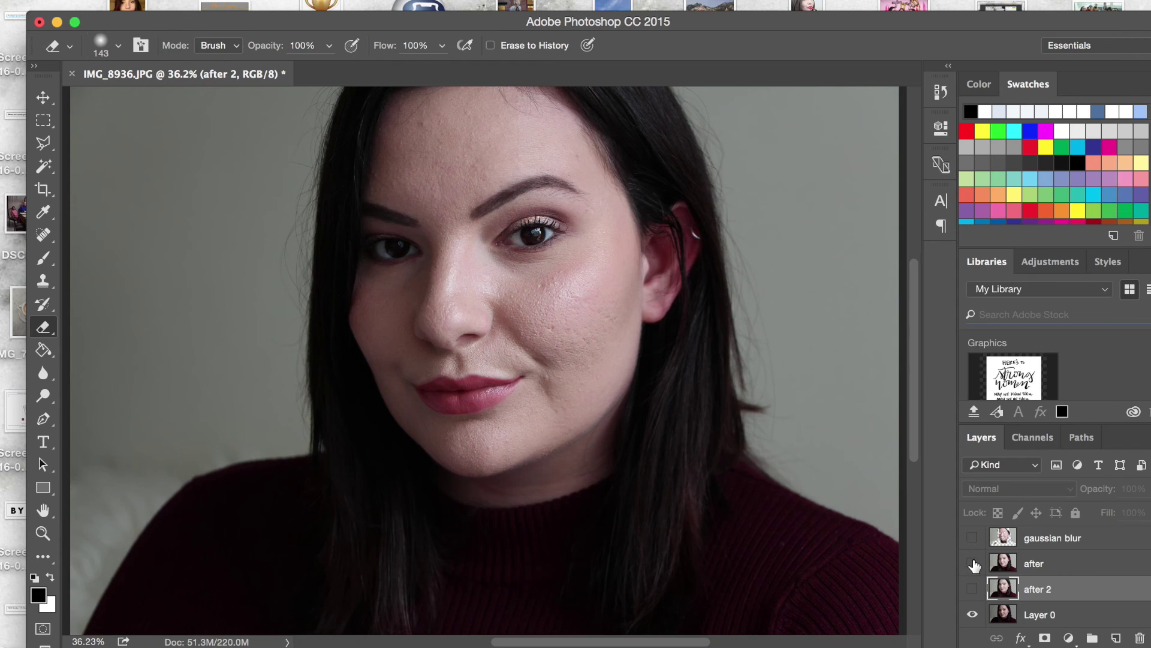
{"action": "left_click", "coordinate": [973, 564]}
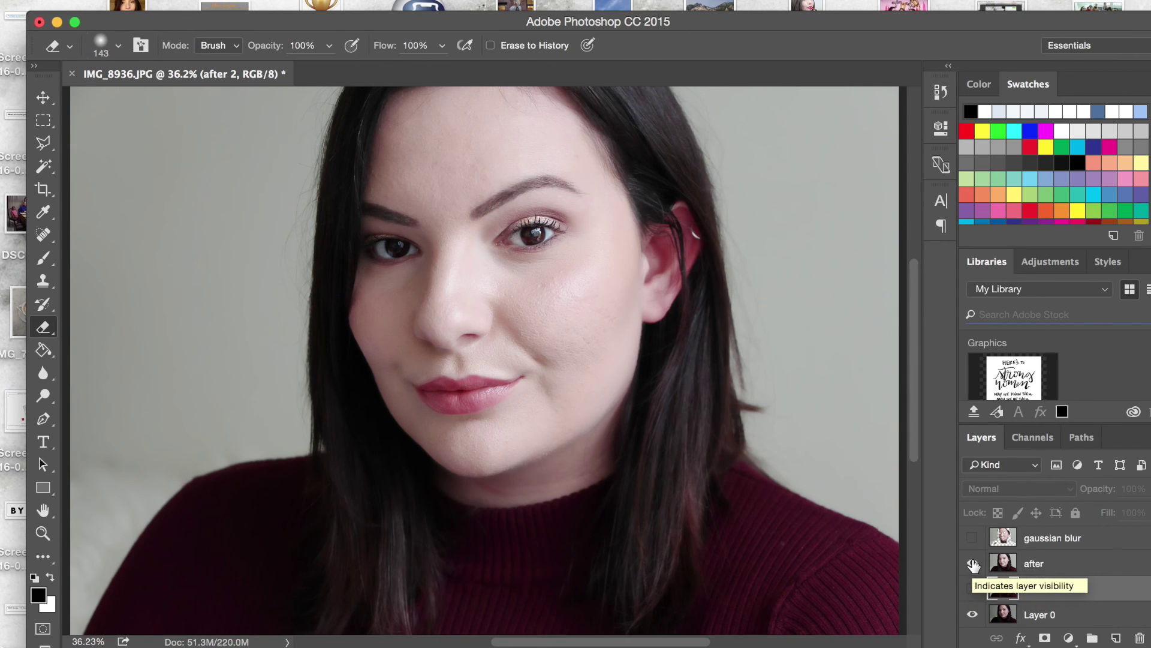
{"action": "left_click", "coordinate": [973, 564]}
{"action": "left_click", "coordinate": [974, 588]}
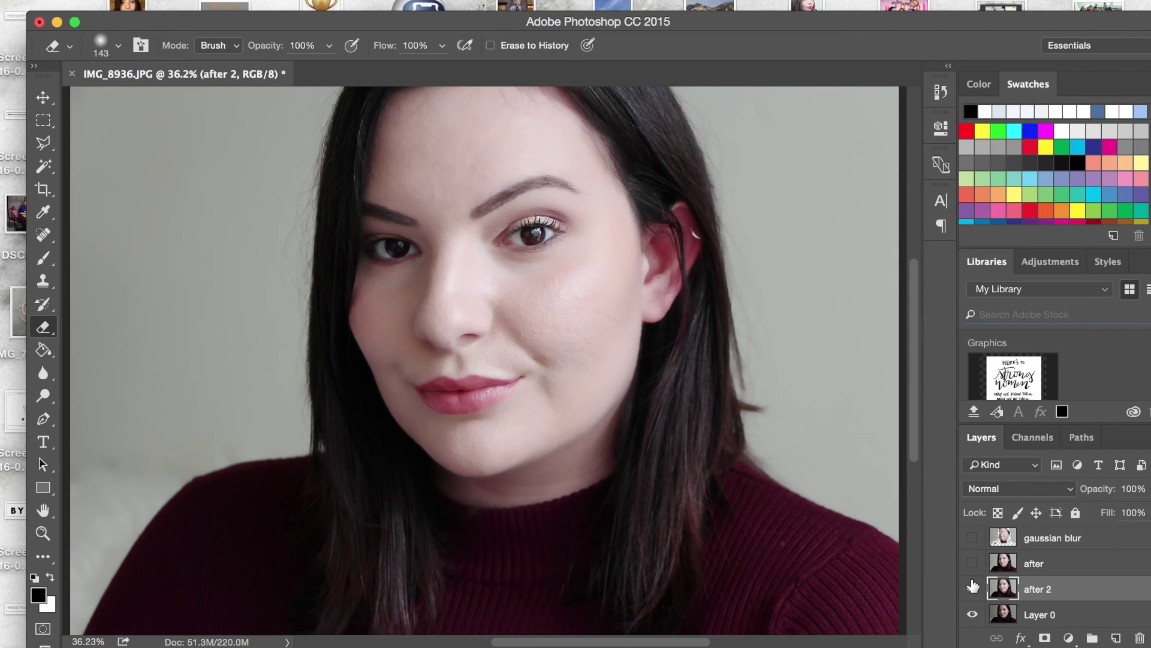
{"action": "left_click", "coordinate": [973, 587]}
{"action": "left_click", "coordinate": [972, 564]}
{"action": "left_click", "coordinate": [972, 586]}
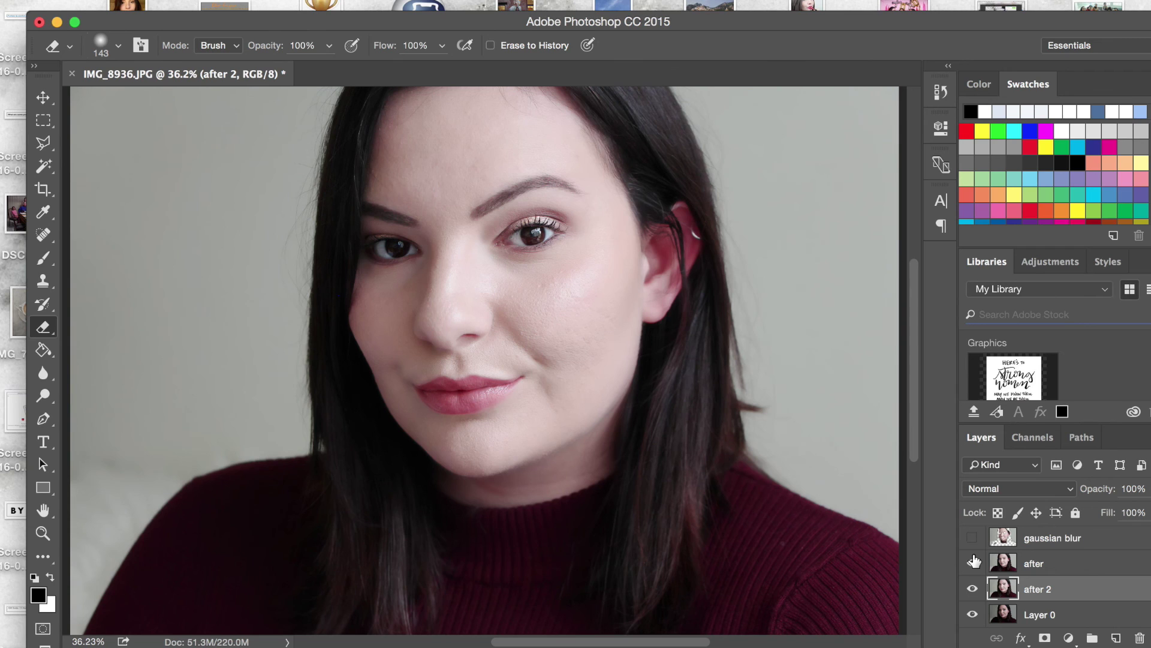